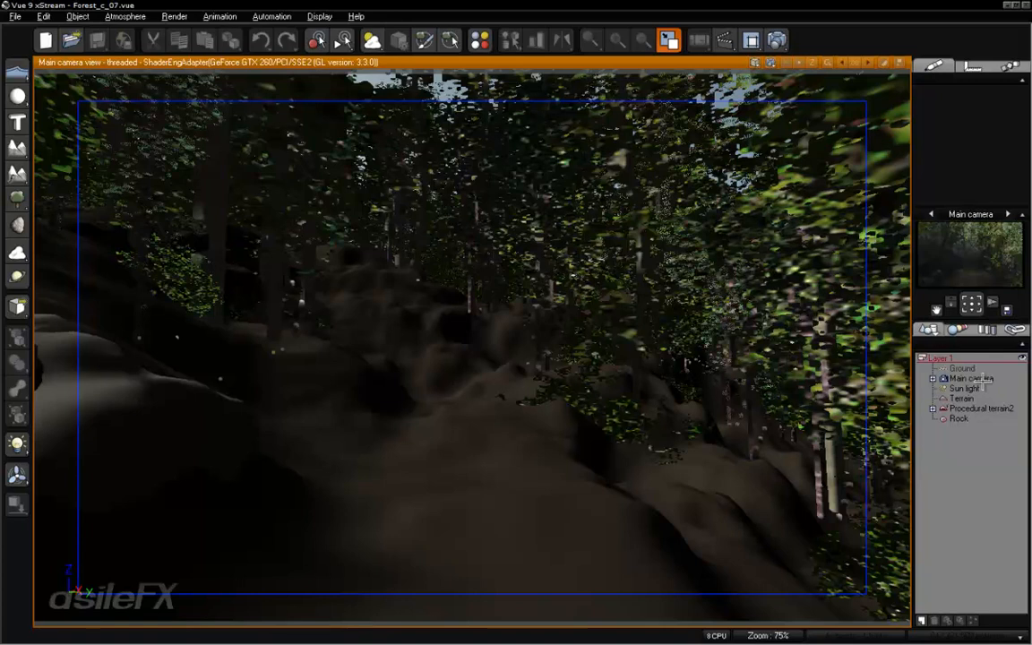
Review the main camera's advanced options and its display and texture map gamma settings, leaving them as they are.
double_click(956, 378)
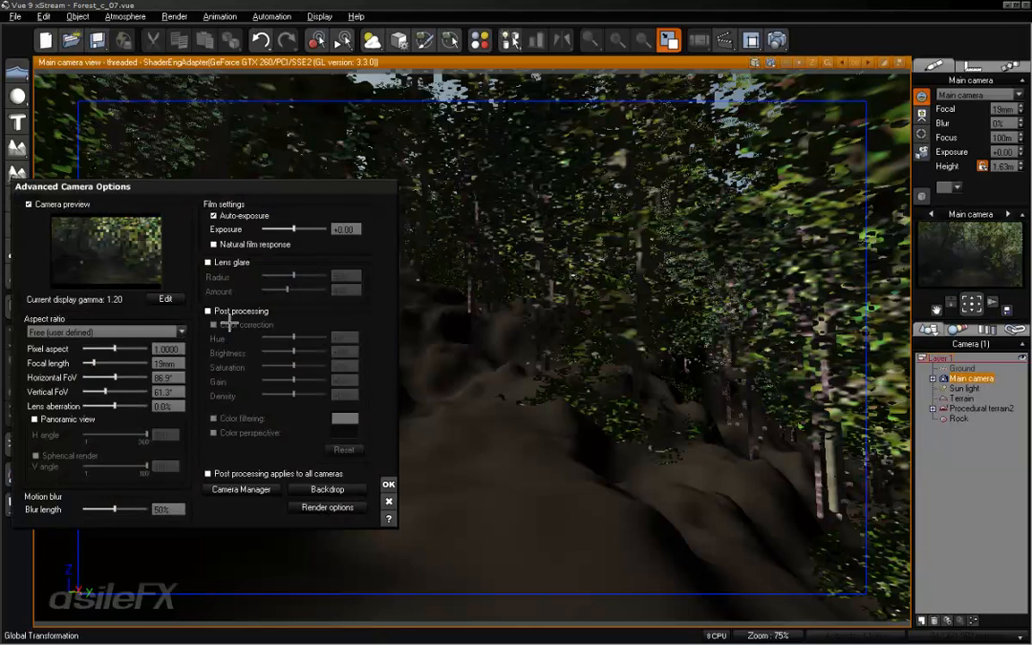
left_click(176, 300)
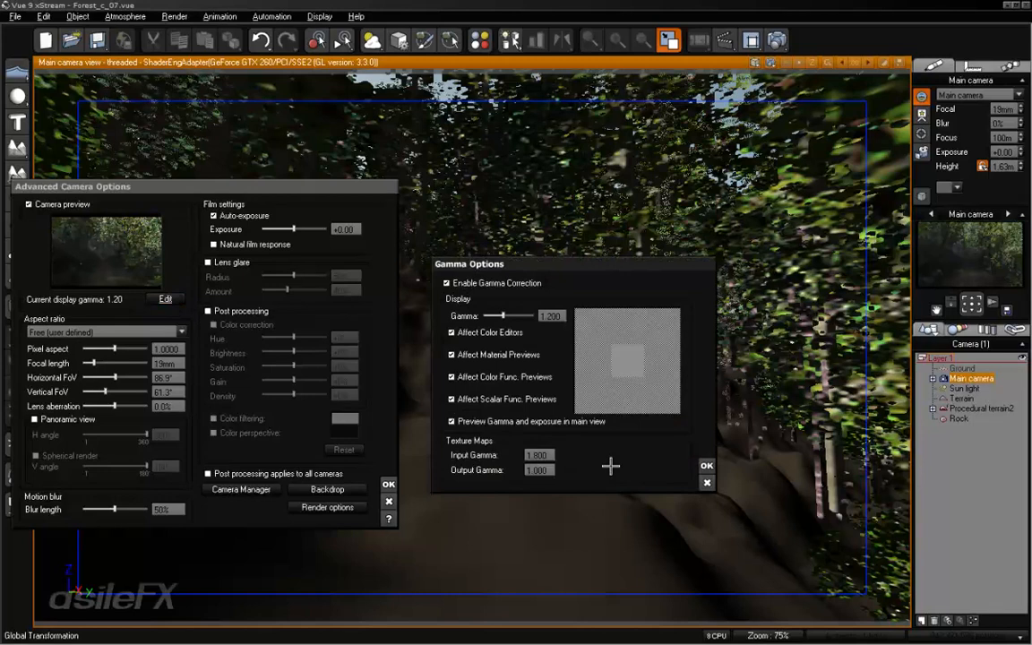
left_click(707, 482)
left_click(389, 485)
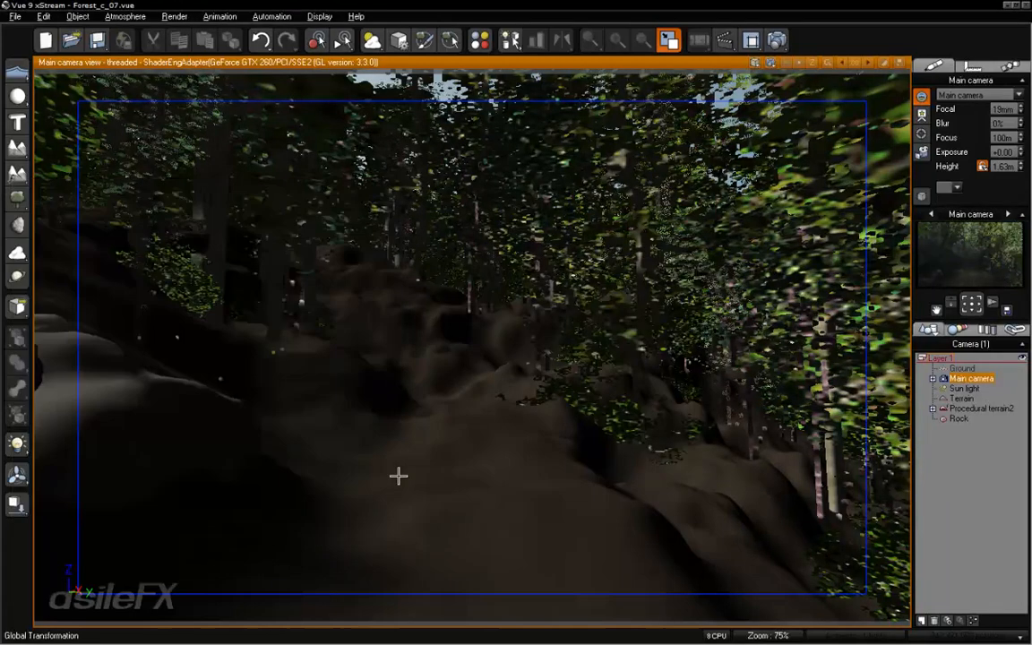
Review the atmosphere's clouds, sky, fog and haze, and light settings, and close the editor without applying anything.
left_click(124, 16)
left_click(135, 77)
left_click(632, 255)
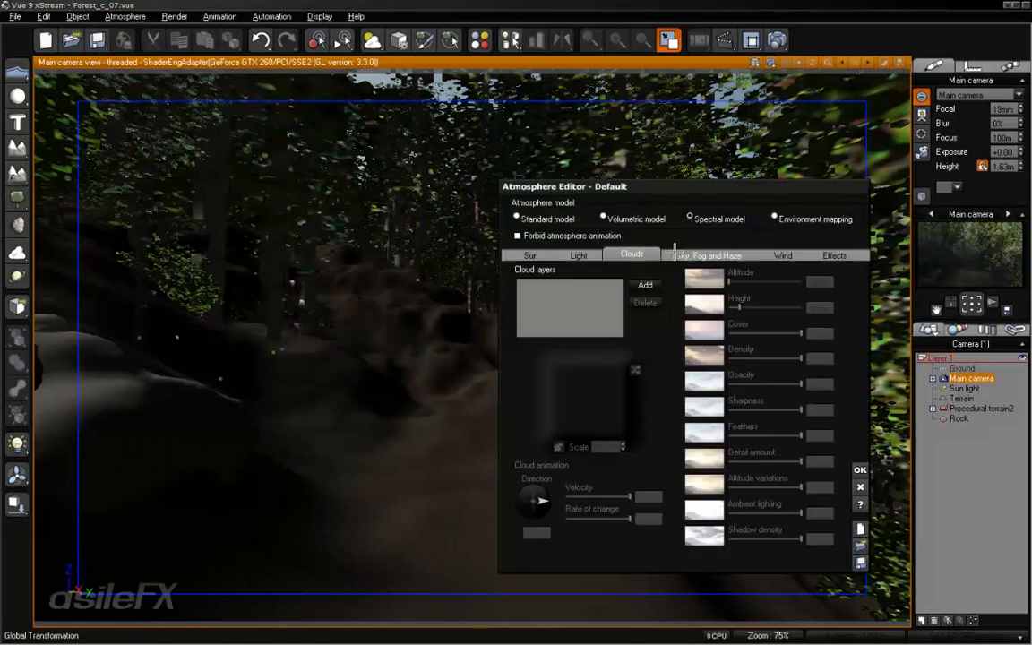
left_click(686, 255)
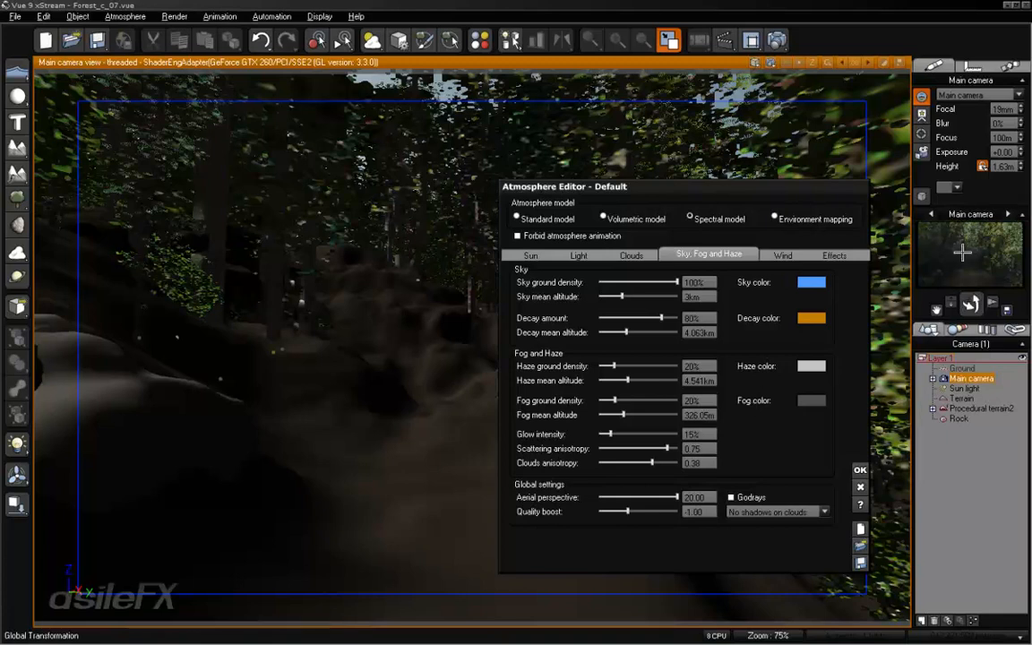
left_click(582, 255)
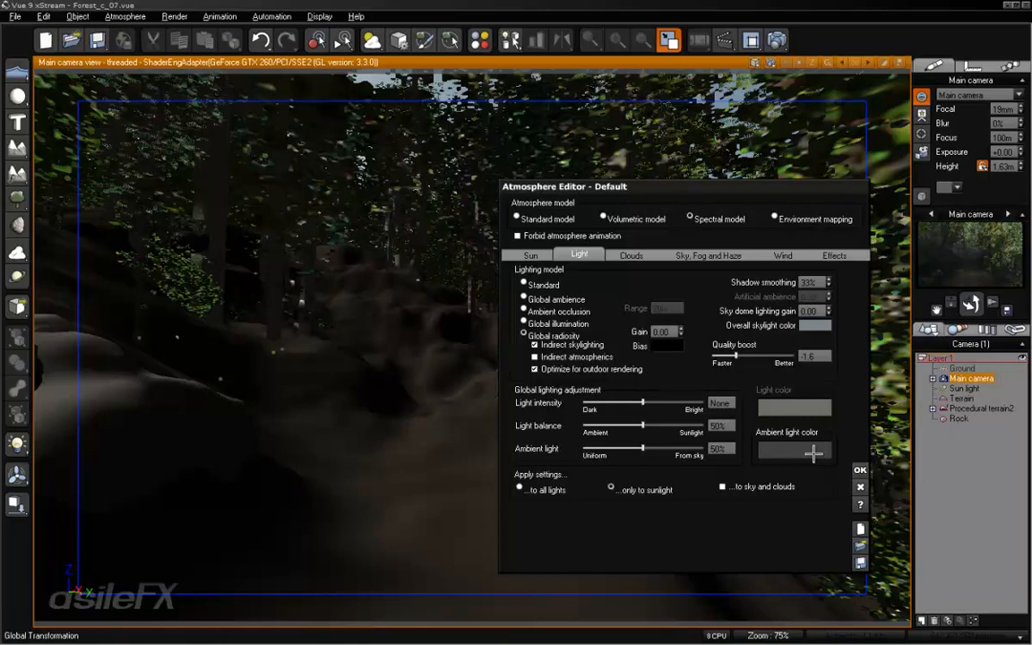
left_click(860, 487)
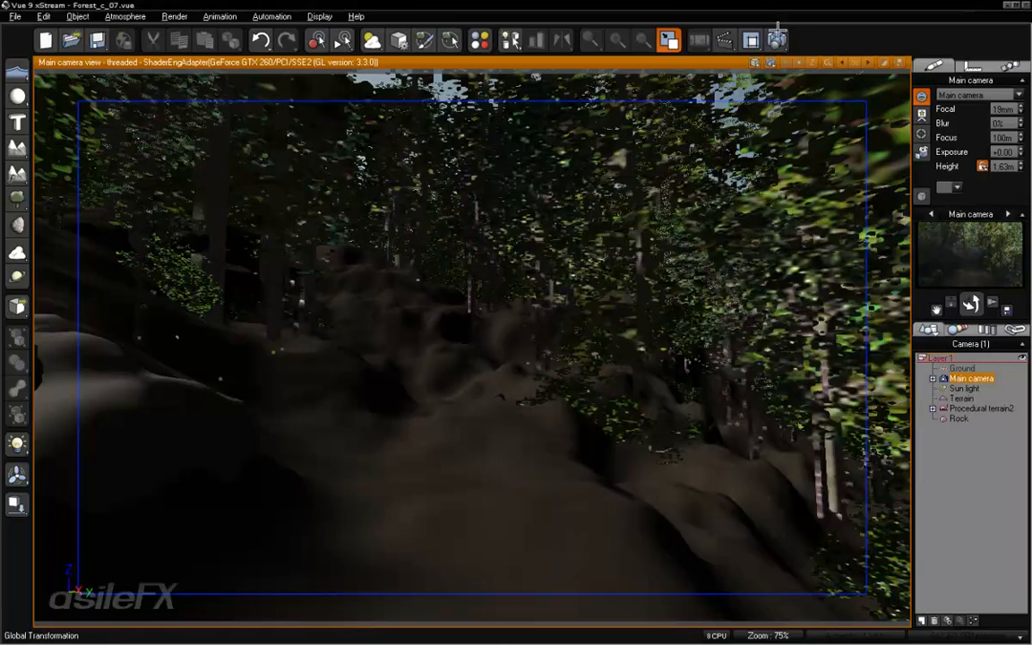
Review the scene's render options and the object and texture anti-aliasing settings.
left_click(699, 39)
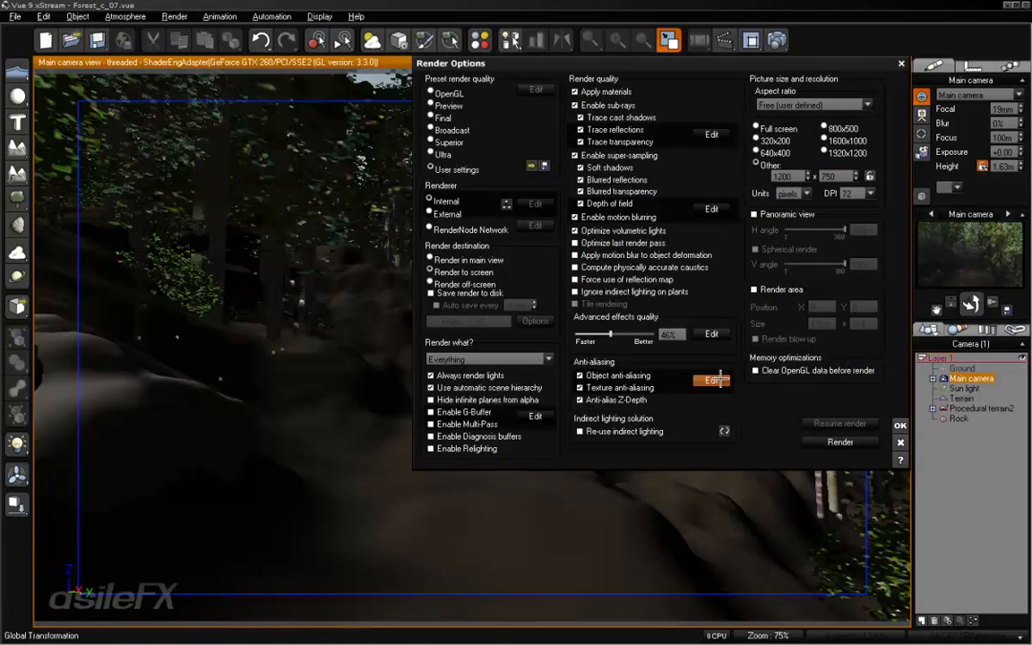
left_click(713, 380)
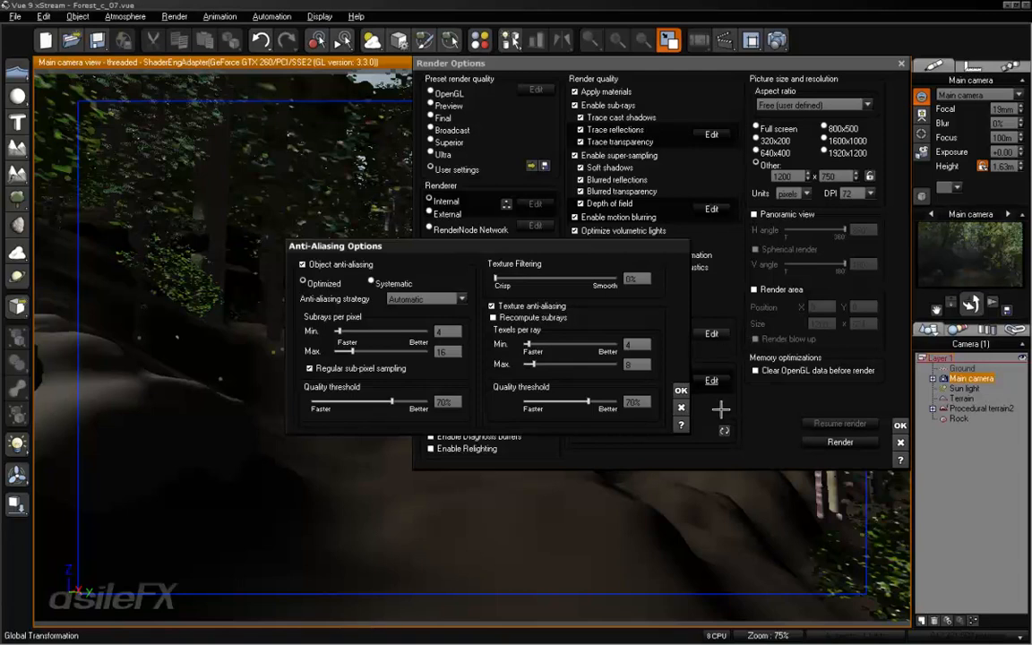
left_click(682, 406)
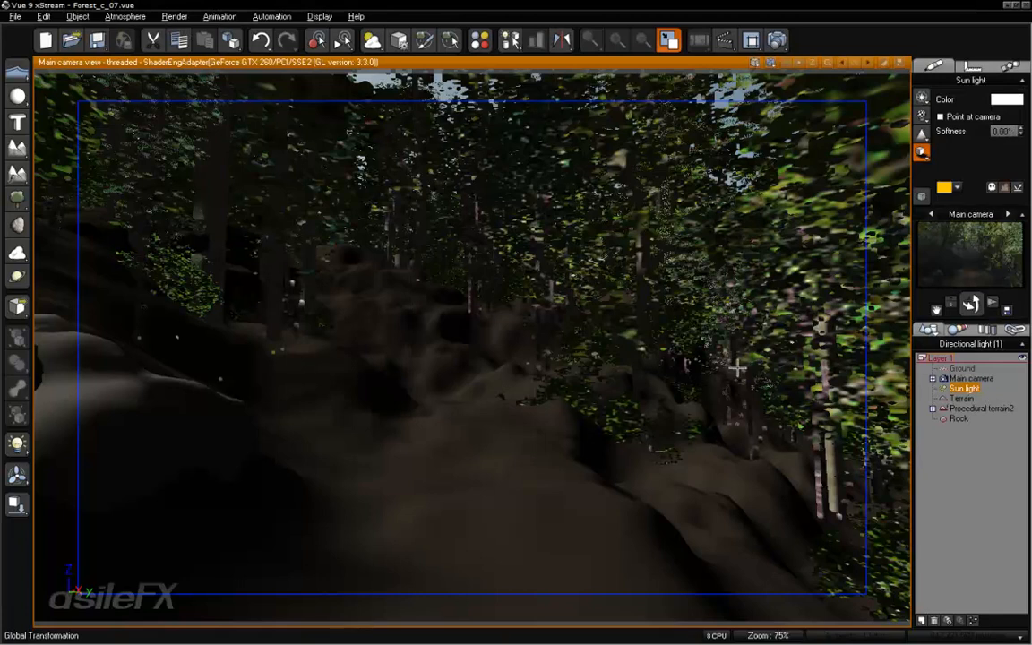
Review the shadow settings of the sun light, including its shadow map options.
left_click(972, 387)
double_click(972, 388)
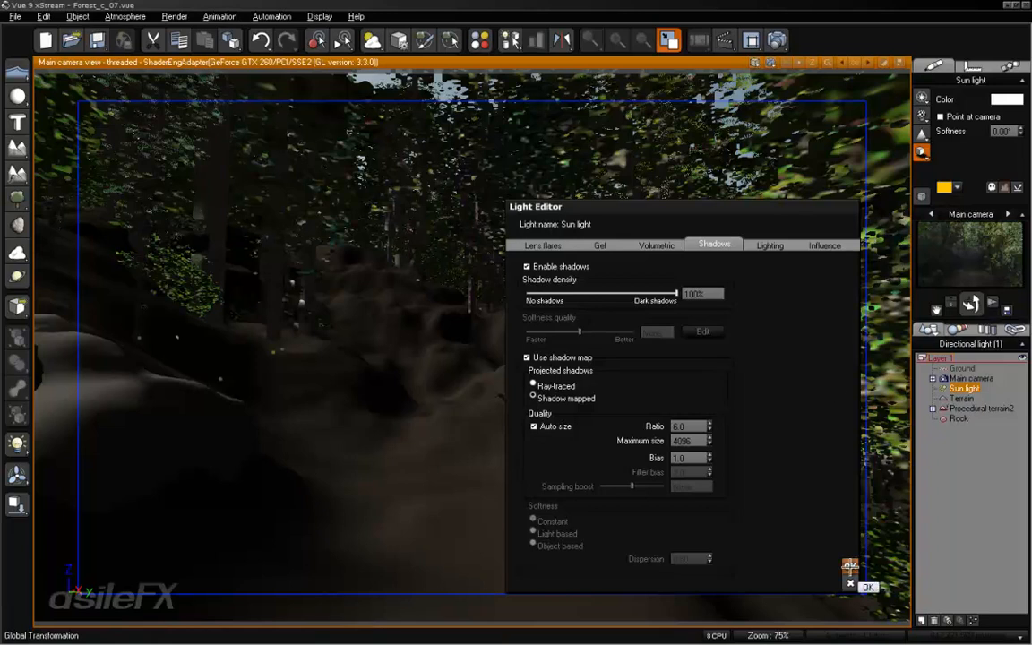
left_click(849, 567)
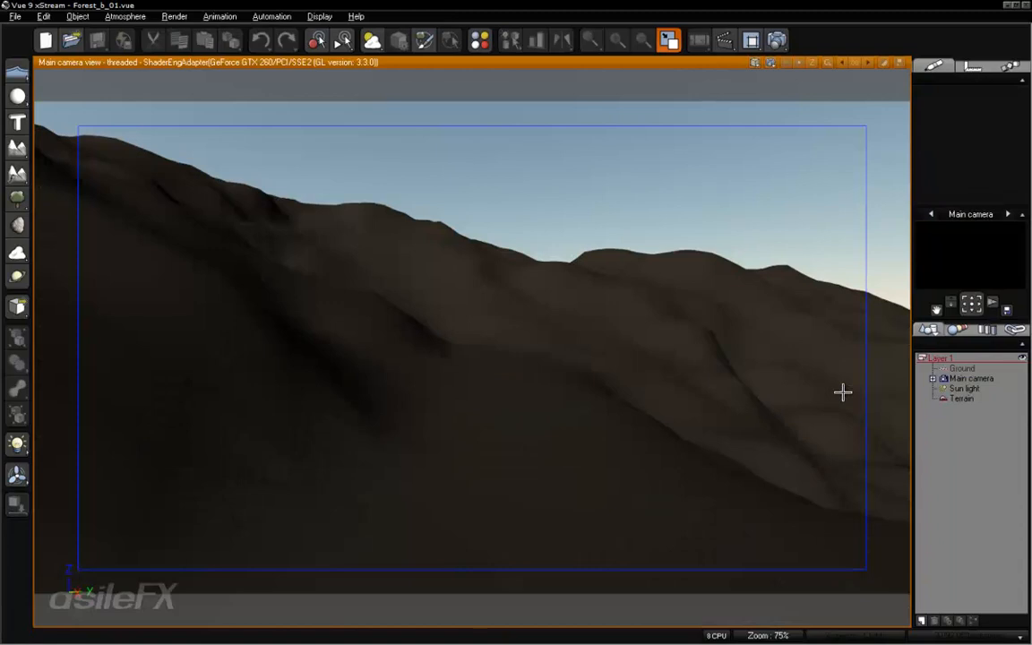
Refresh the camera preview of the Forest_b_01 scene and examine the camera's placement on the terrain in the four-view layout's Top view.
left_click(955, 243)
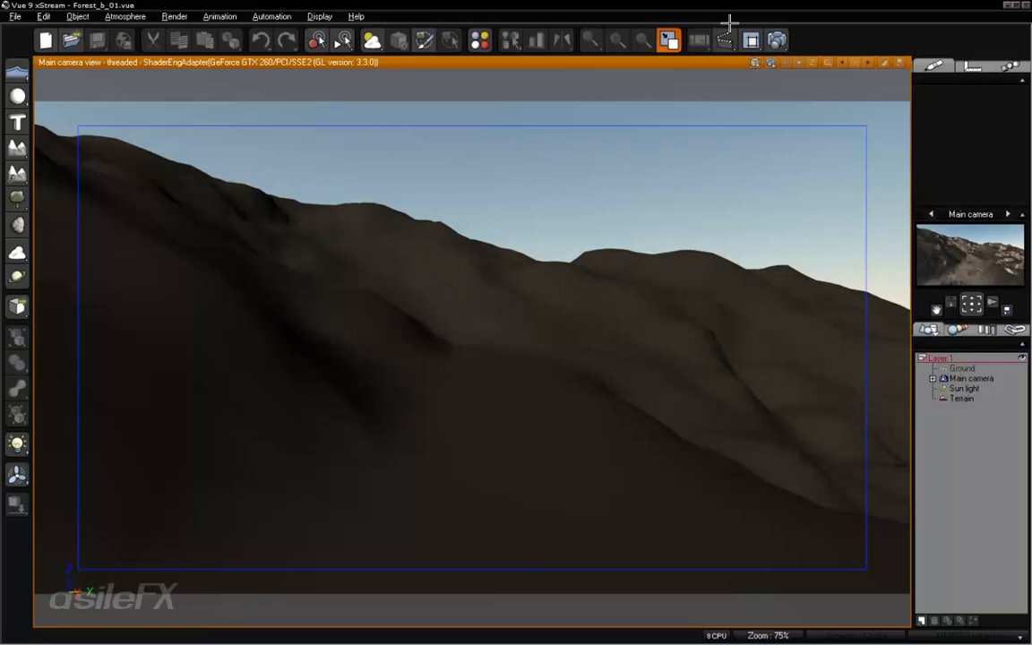
double_click(707, 63)
right_click_drag(328, 214, 438, 260, "ctrl")
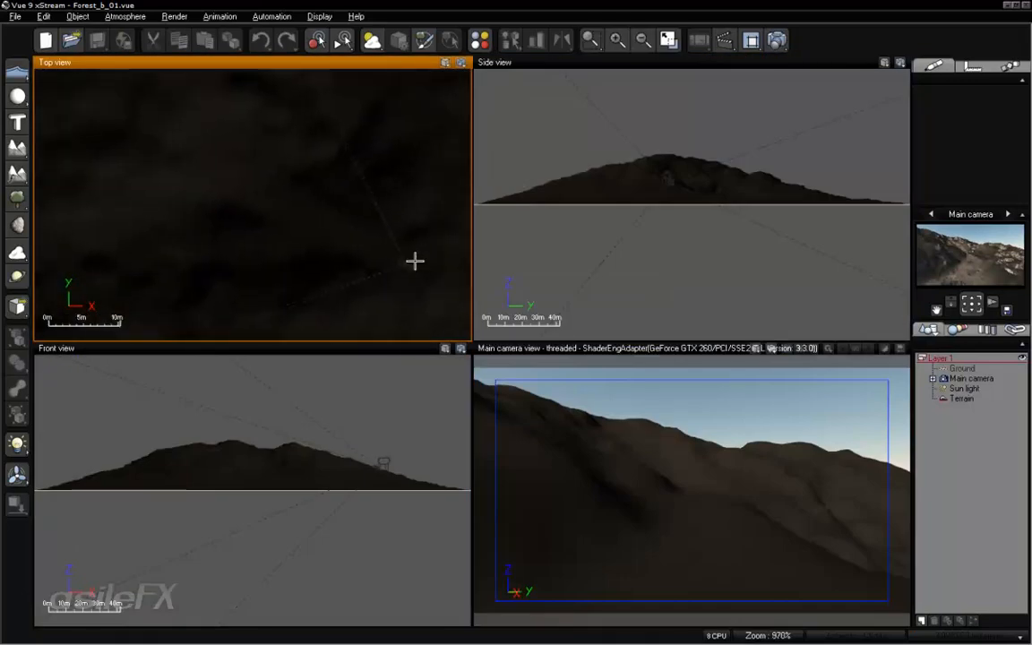
right_click_drag(385, 284, 377, 276)
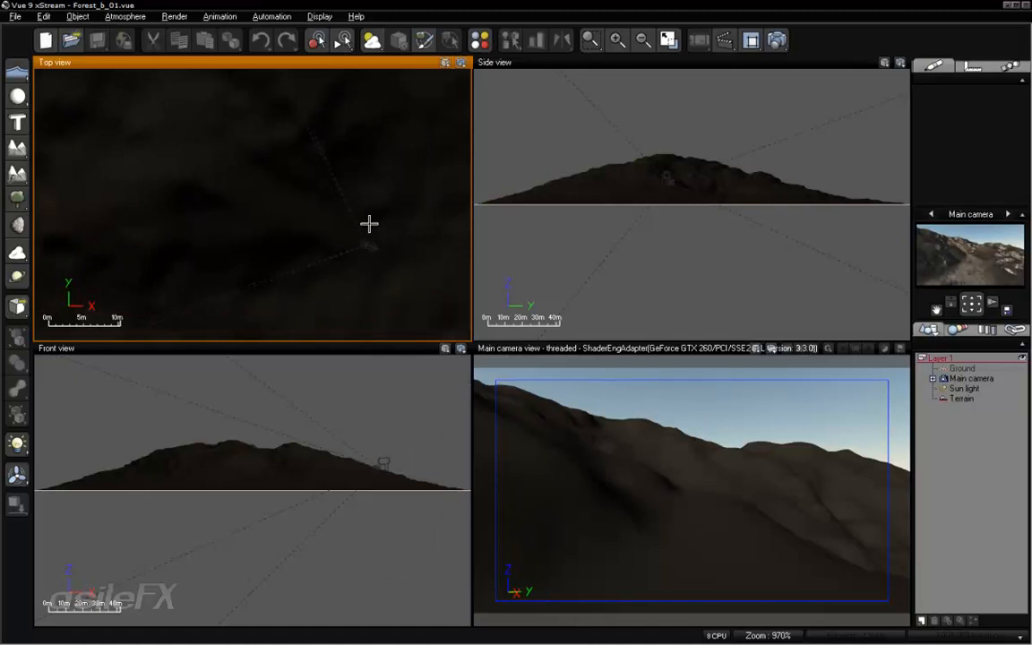
scroll(369, 224, "down", 5)
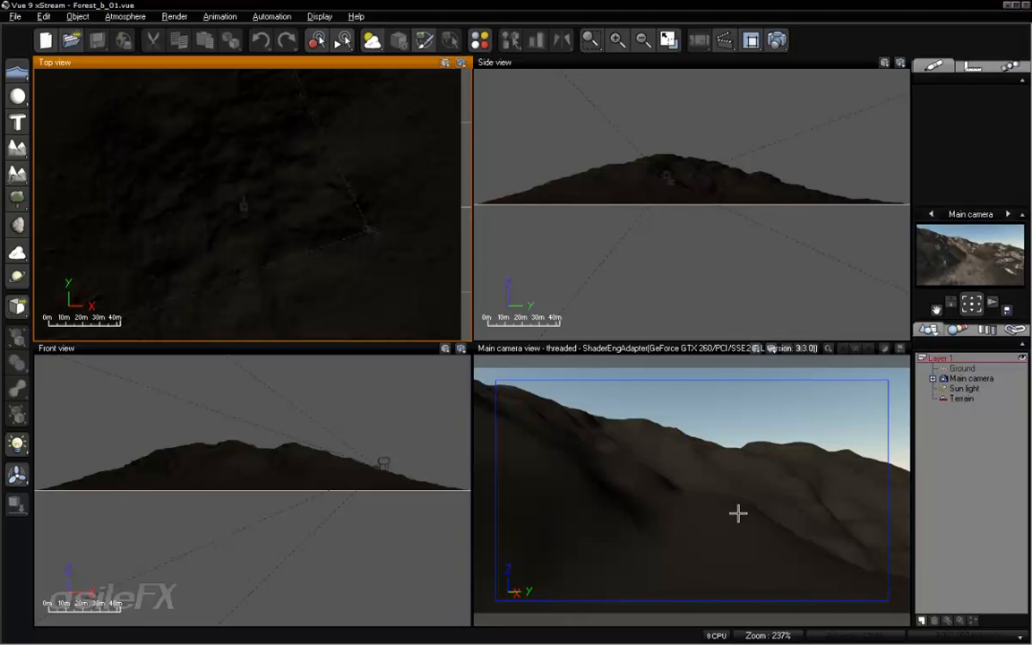
Open the terrain object for editing without resampling its distribution map, and turn off the glossy terrain shading.
left_click(749, 469)
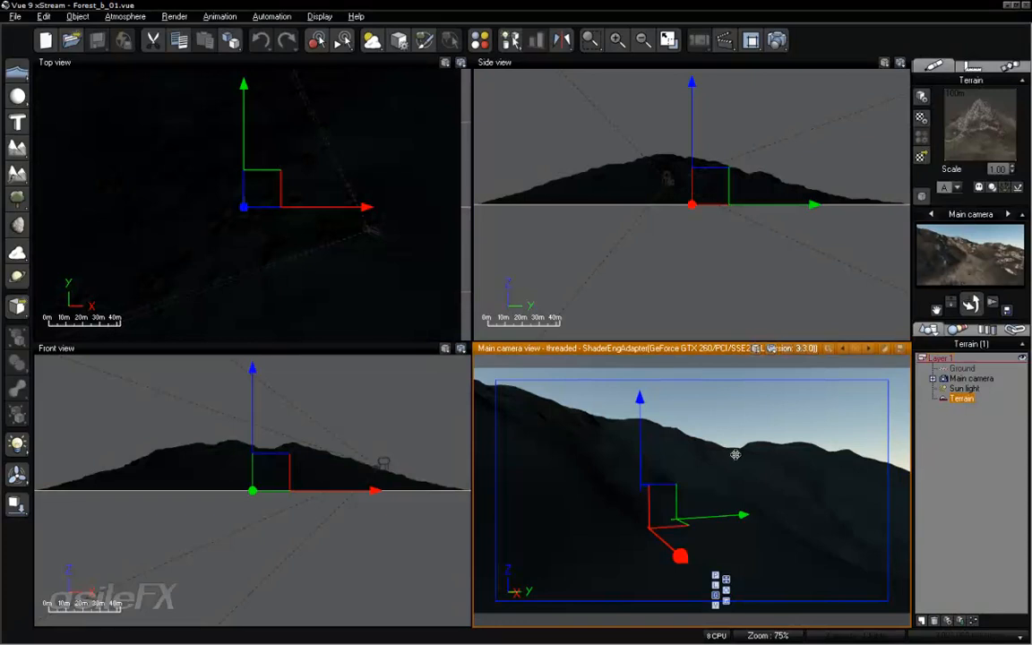
right_click(736, 455)
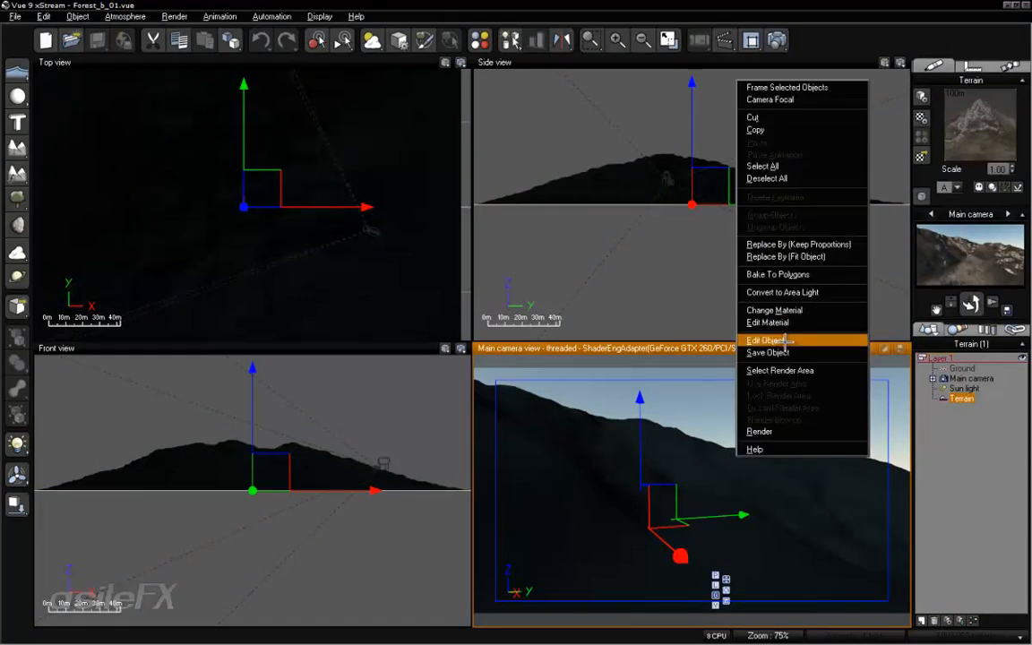
left_click(768, 340)
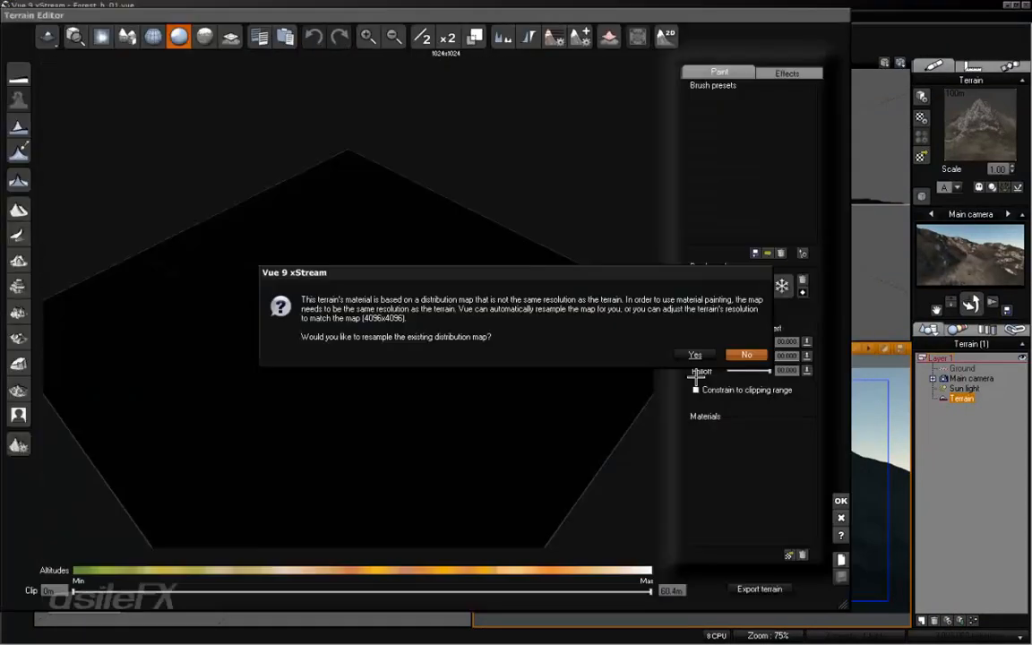
left_click(749, 356)
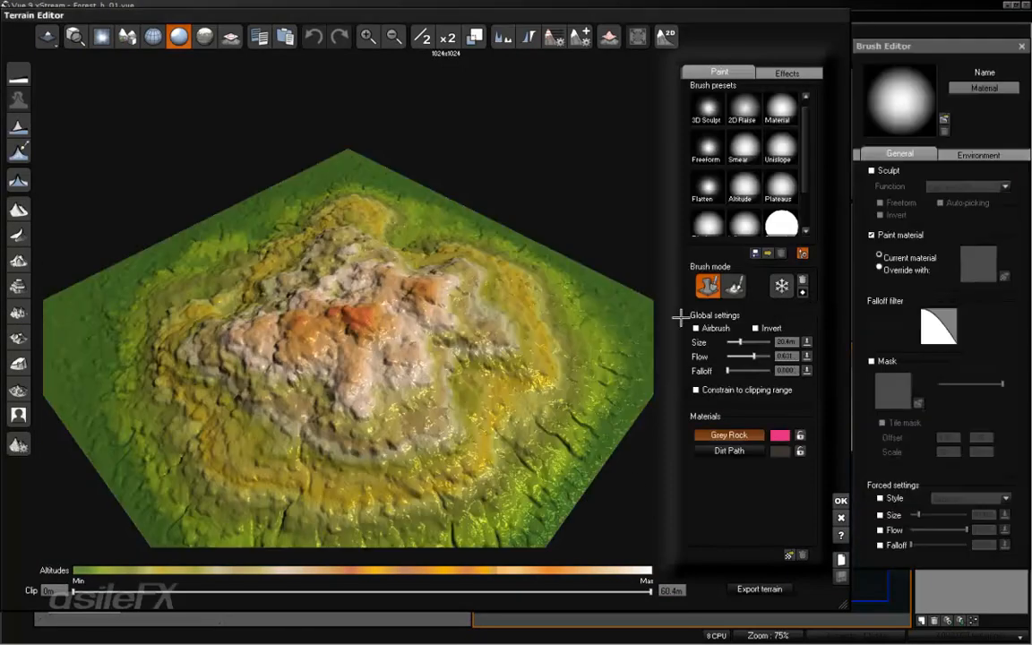
left_click(183, 41)
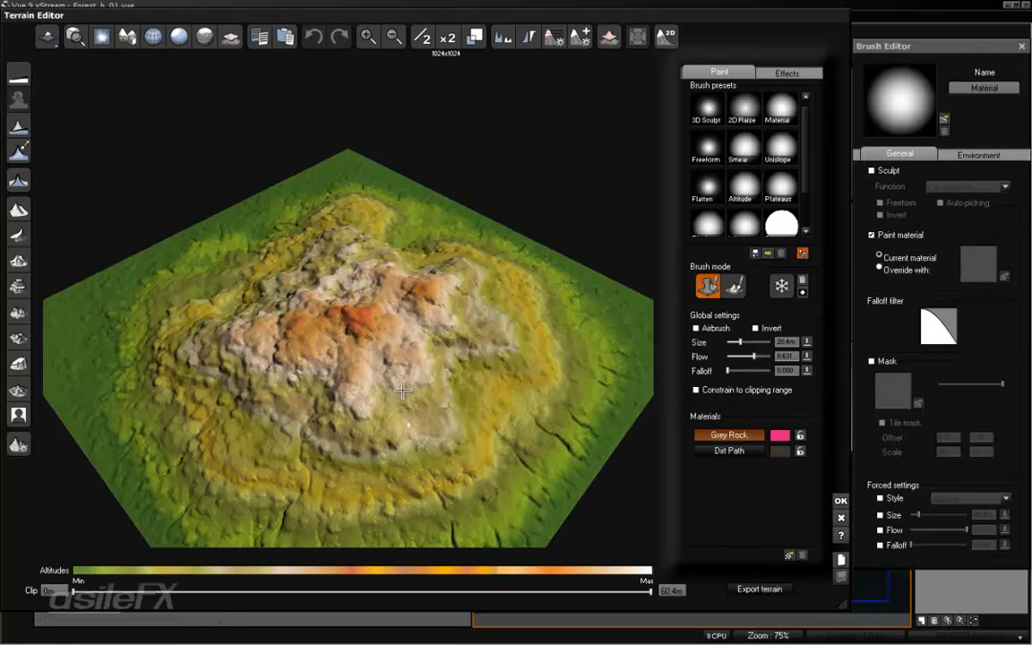
Examine the flattened path carved along the mountain's slope from above and from several angles.
right_click_drag(369, 385, 498, 387)
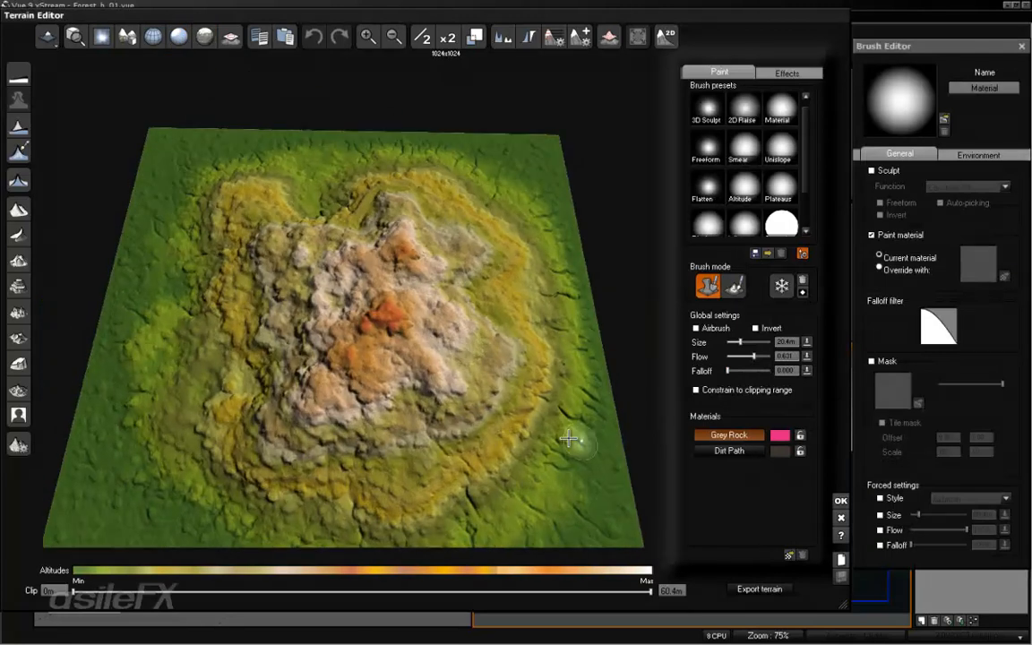
right_click_drag(567, 438, 602, 275)
scroll(566, 286, "up", 2)
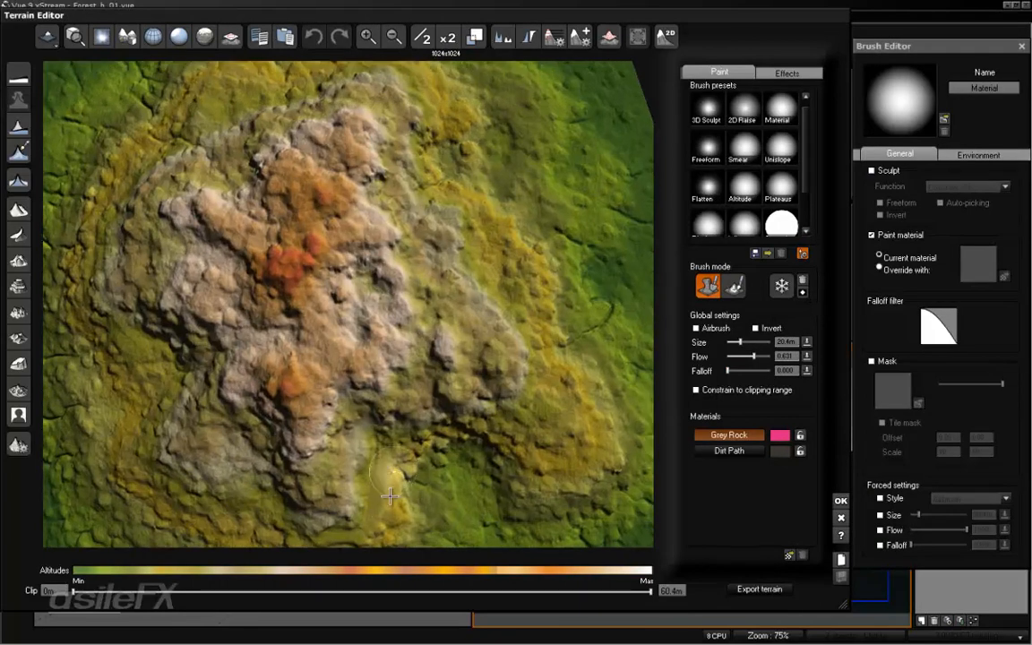
middle_click_drag(390, 482, 407, 445)
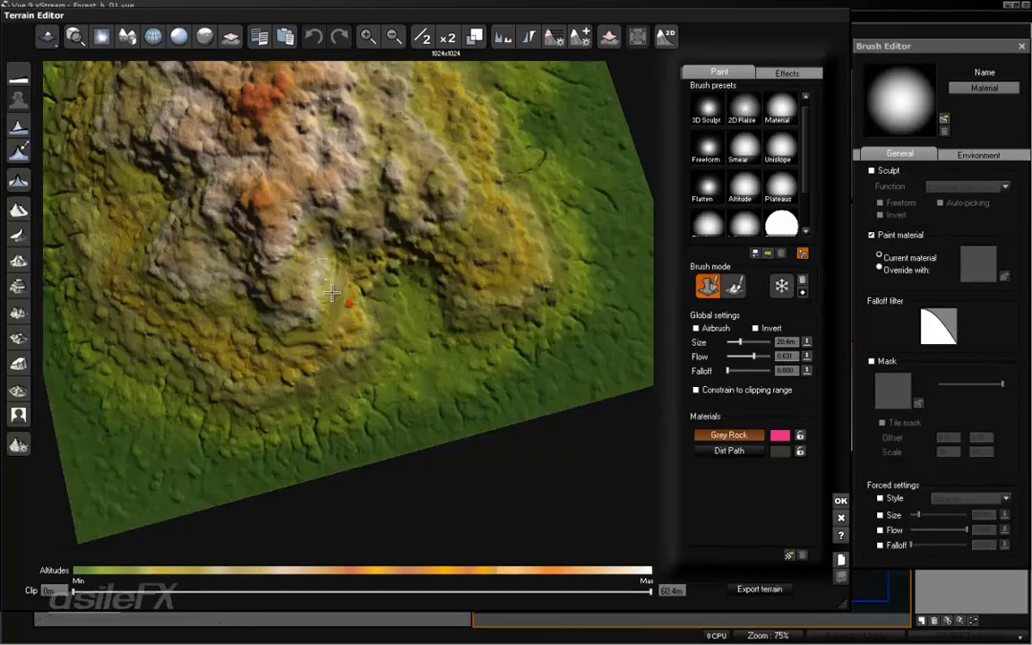
scroll(428, 362, "up", 3)
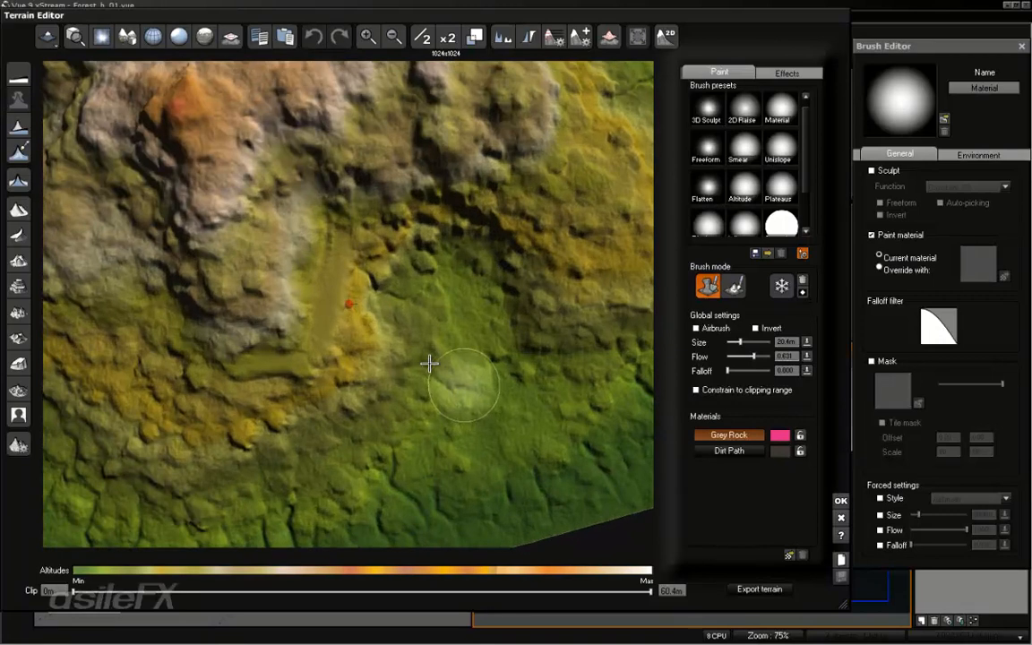
right_click_drag(470, 331, 456, 389)
scroll(421, 280, "up", 2)
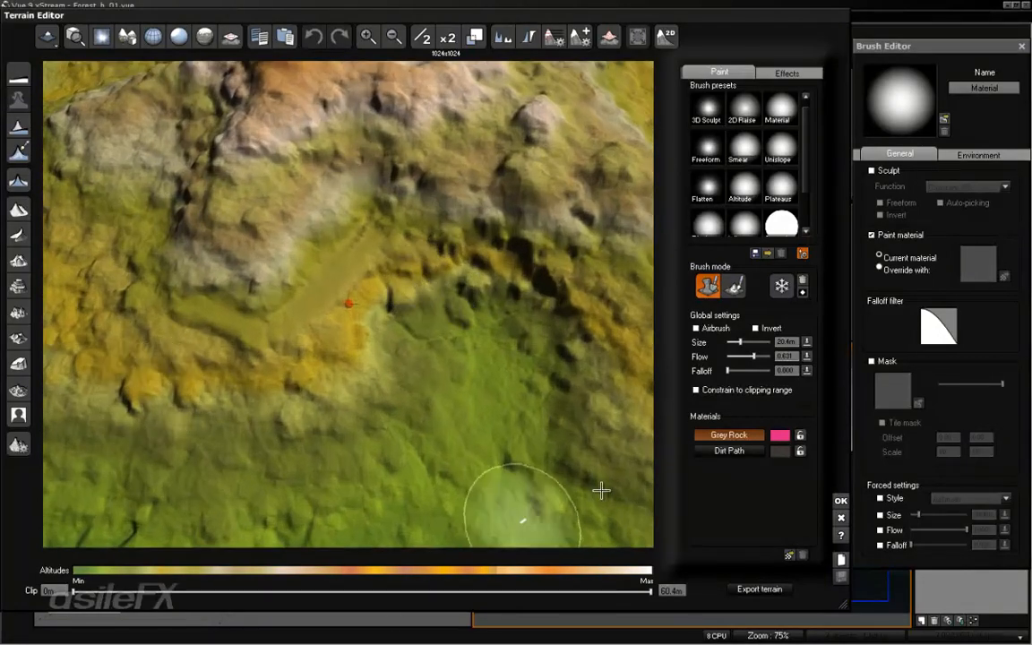
mouse_move(368, 307)
right_mouse_down()
mouse_move(571, 272)
mouse_move(507, 286)
right_mouse_up()
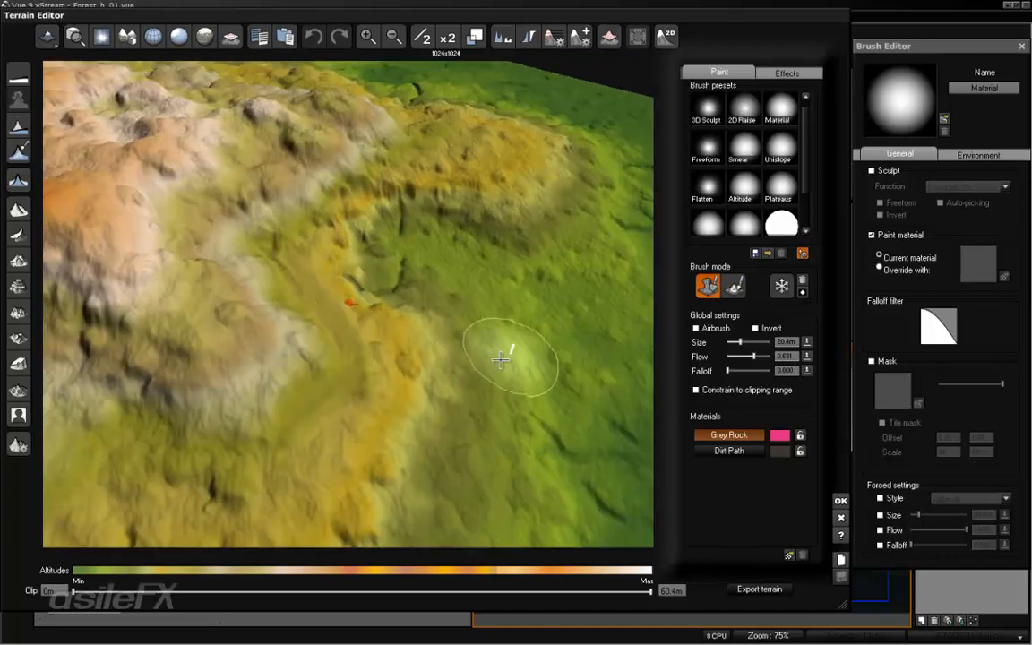
right_click_drag(505, 354, 430, 379)
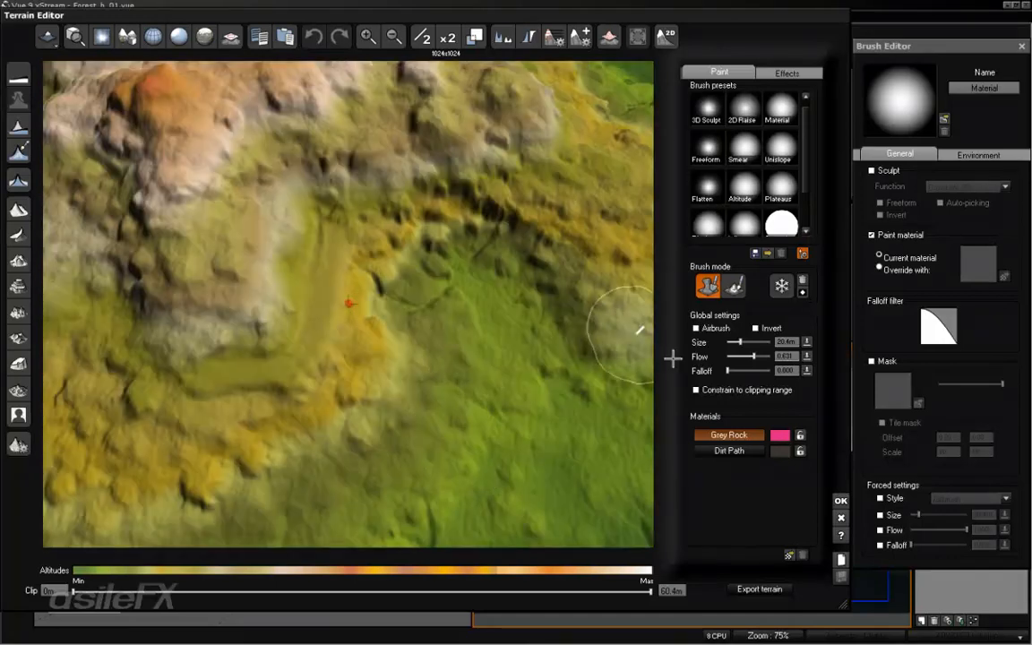
Select the 2D Raise brush preset and convert the terrain from Standard to Procedural.
left_click(742, 109)
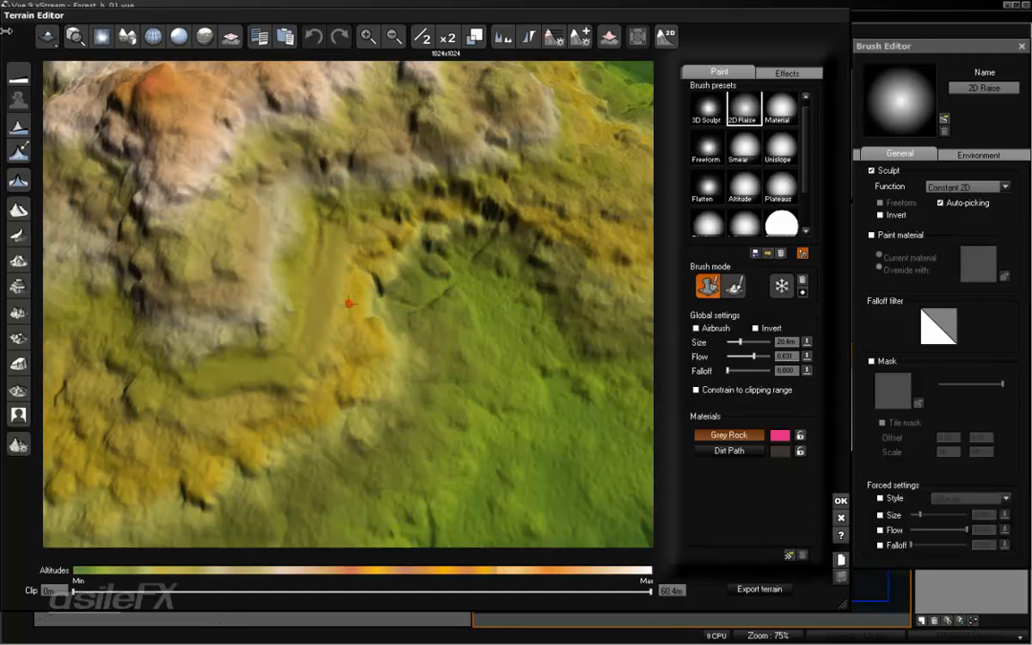
left_click(46, 36)
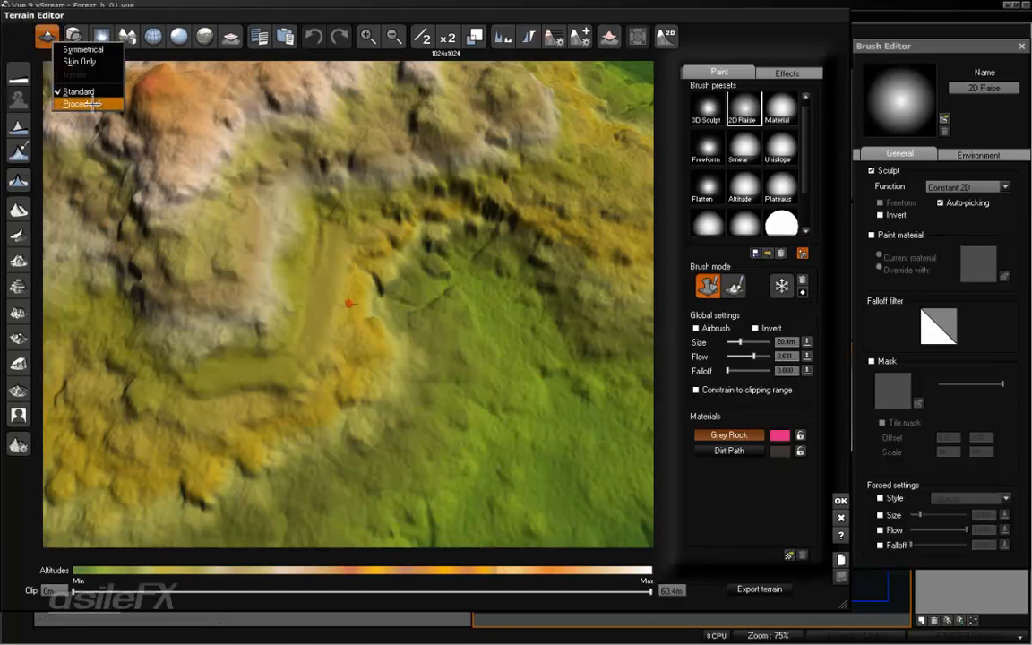
left_click(88, 104)
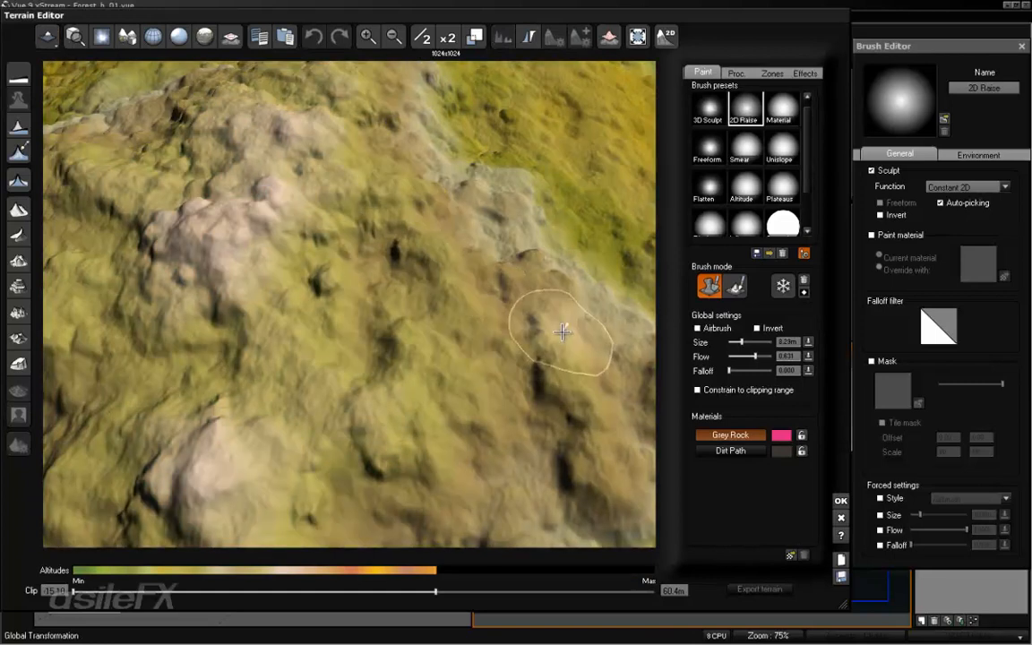
right_click_drag(565, 332, 684, 182, "ctrl")
right_click_drag(545, 289, 546, 348)
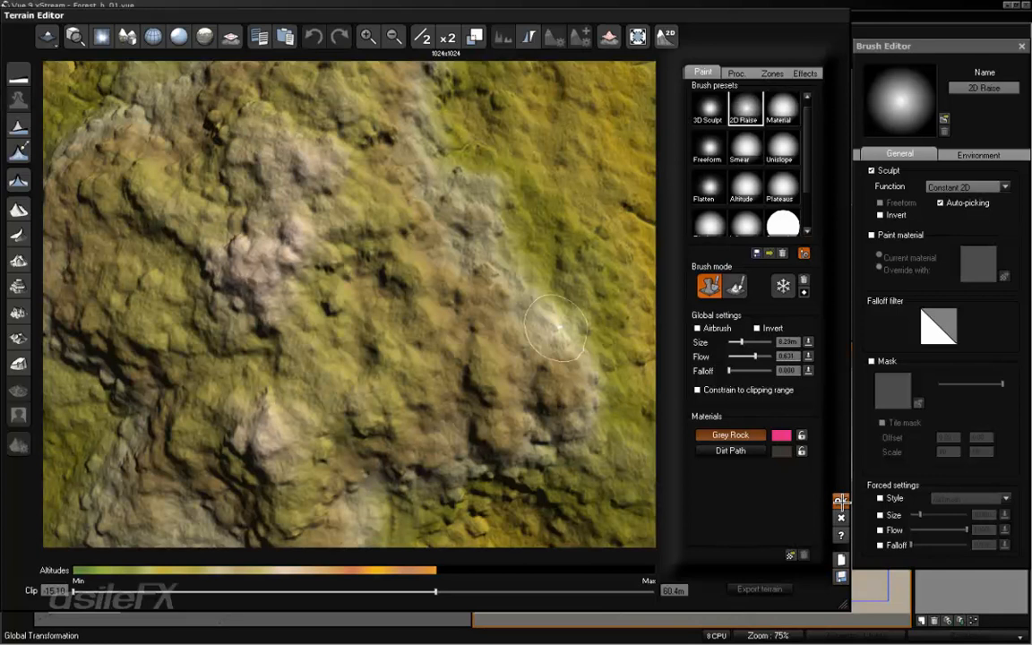
Add a rectangular zone spanning 0.5, 0.32 to 0.87, 0.69 on the terrain, enclosing the camera and the carved path.
left_click(771, 75)
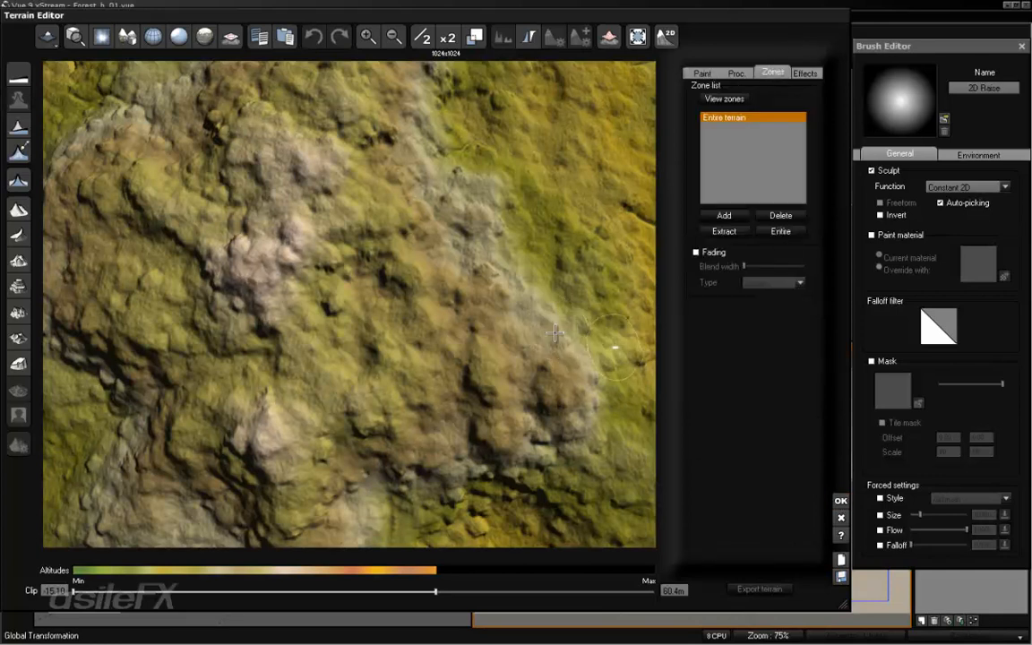
mouse_move(587, 331)
right_mouse_down()
mouse_move(534, 330)
mouse_move(503, 361)
right_mouse_up()
scroll(533, 331, "down", 3)
scroll(499, 361, "down", 2)
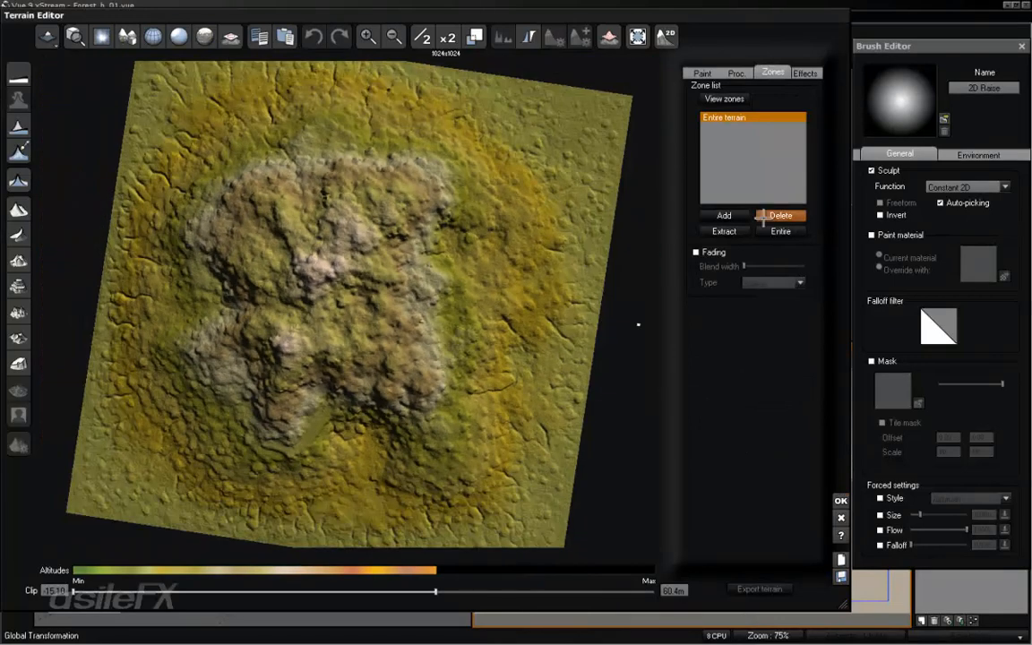
left_click(723, 216)
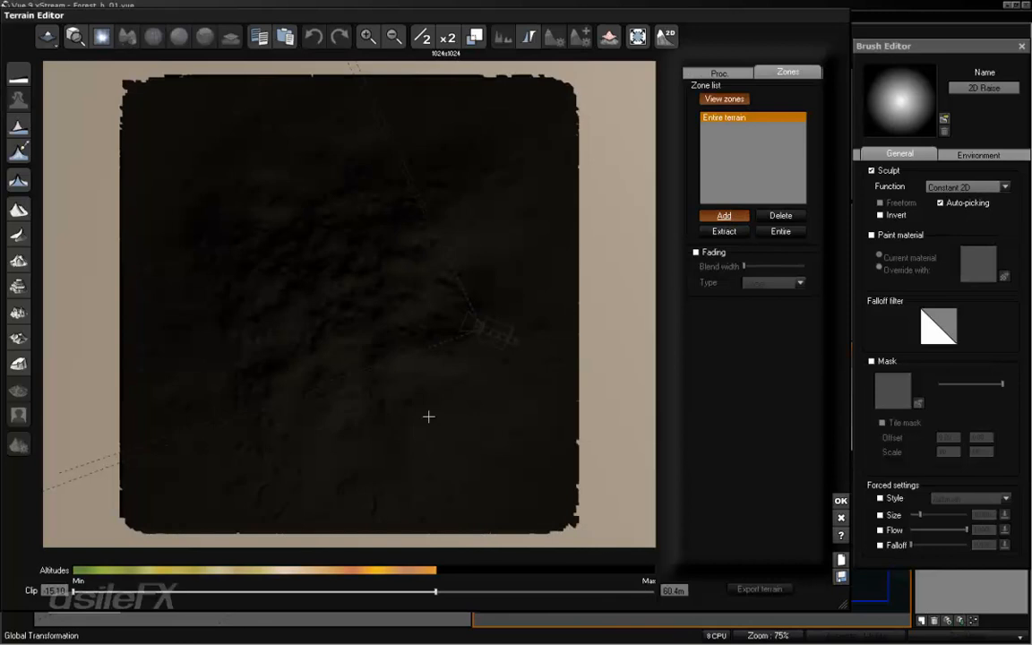
scroll(491, 351, "up", 2)
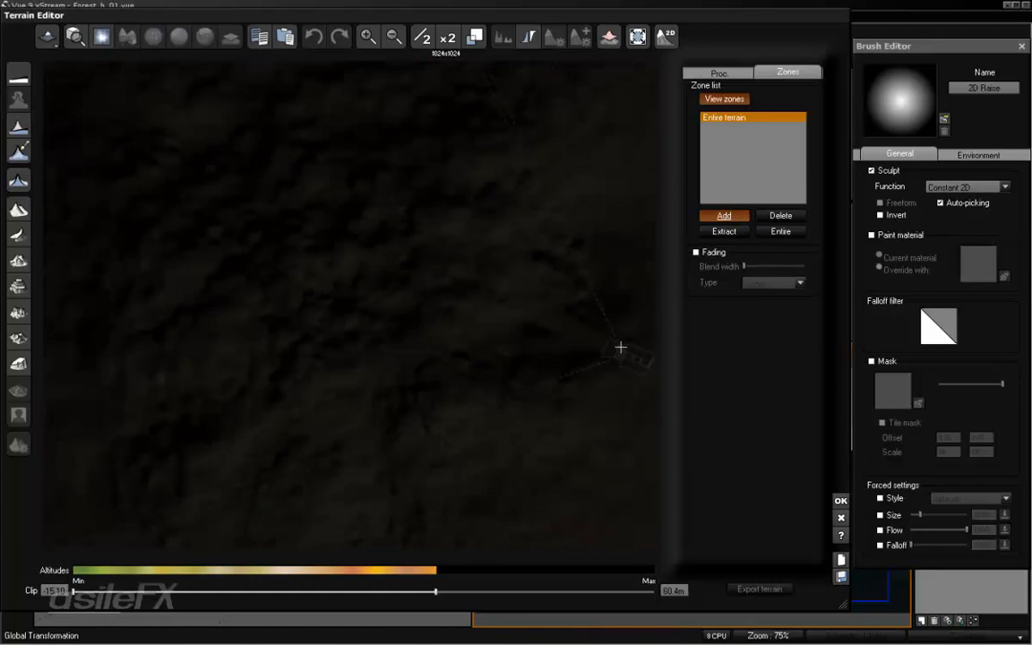
scroll(618, 346, "down", 2)
scroll(497, 353, "up", 2)
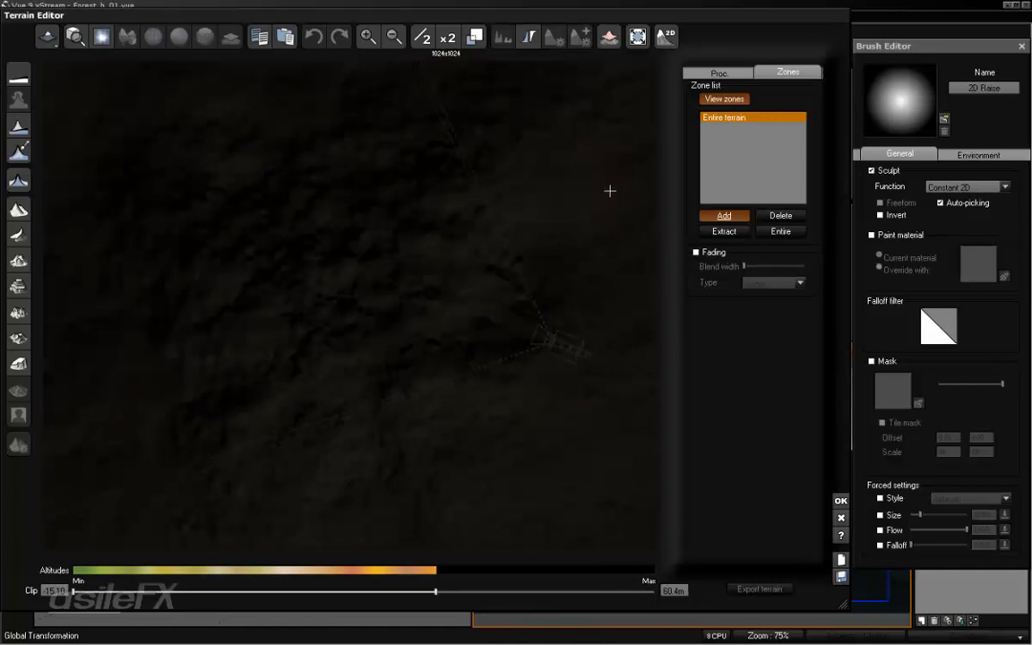
left_click_drag(619, 169, 351, 424)
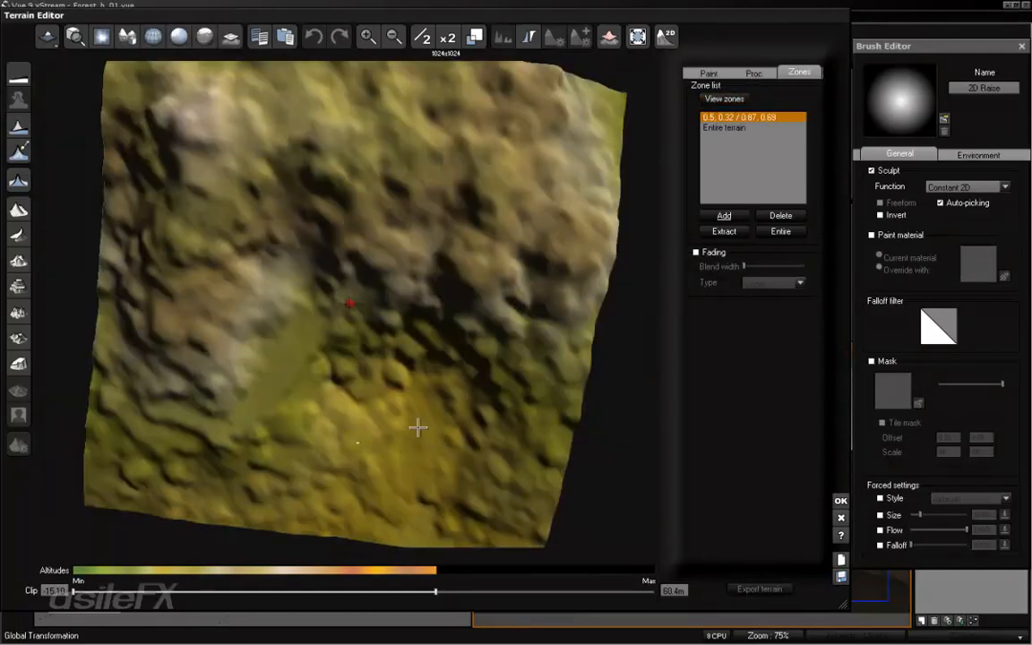
Examine the path inside the zone from several angles and accept the terrain edits.
right_click_drag(437, 442, 527, 344)
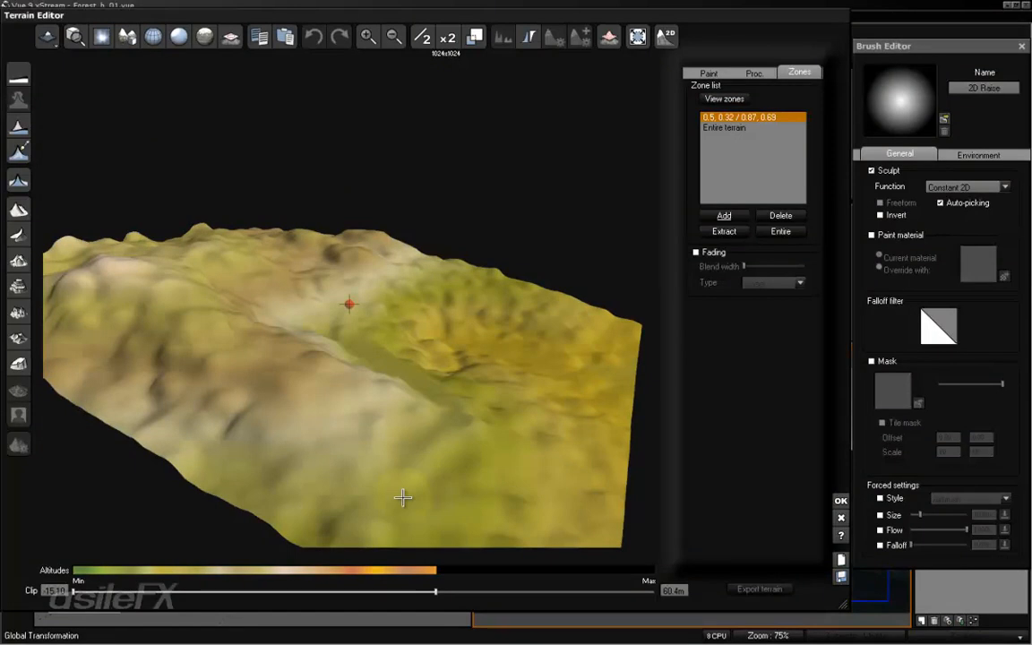
right_click_drag(380, 480, 383, 432)
right_click_drag(502, 410, 475, 417)
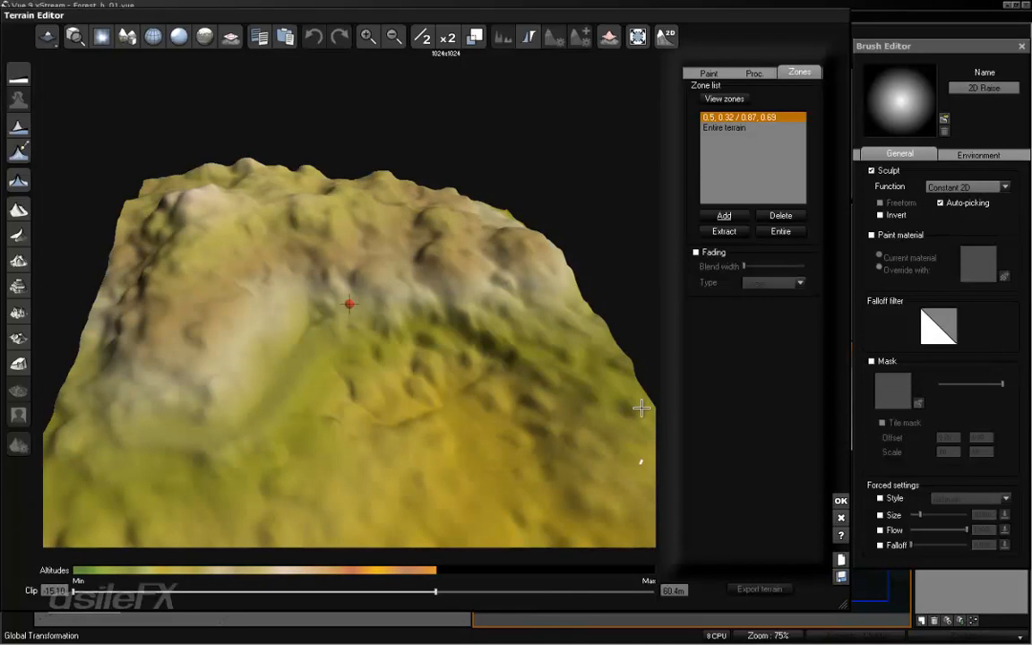
right_click_drag(643, 411, 533, 396)
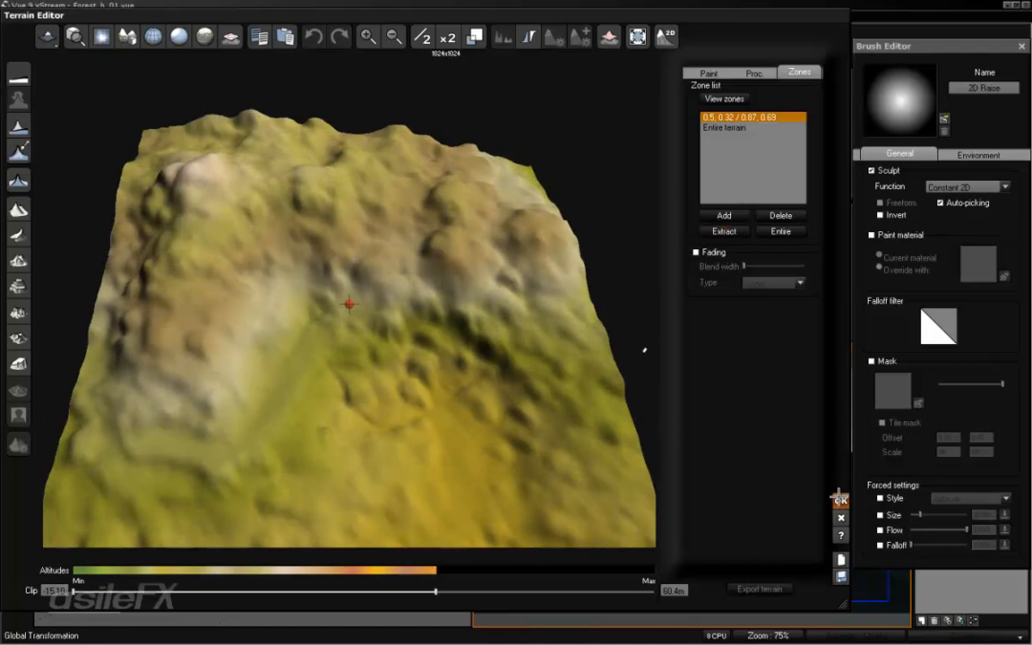
left_click(840, 499)
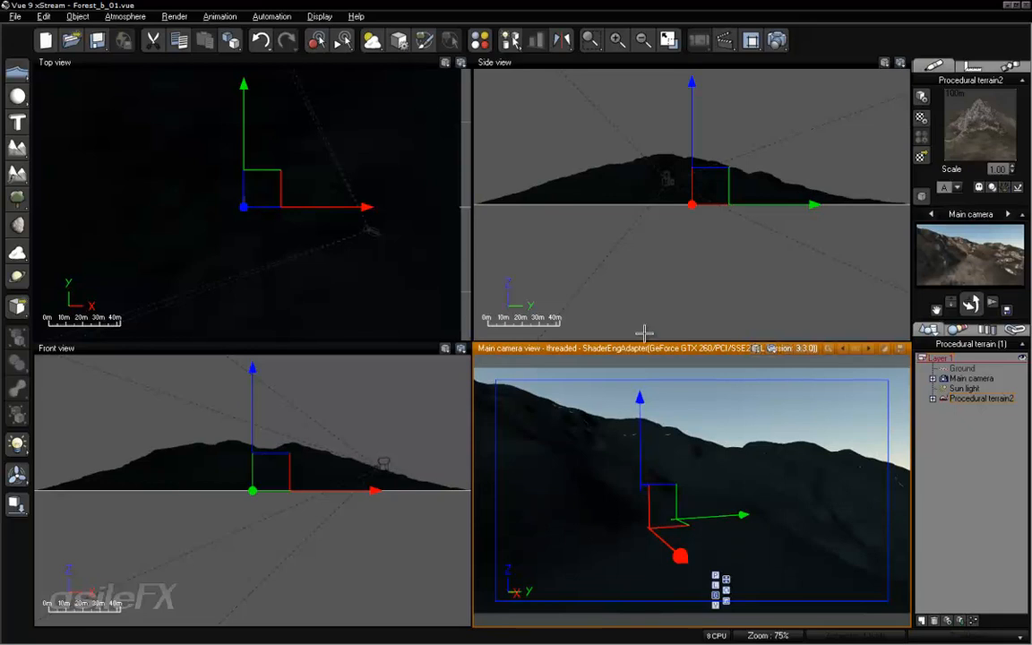
Maximize the main camera view and reopen the procedural terrain for editing, resampling its distribution map.
double_click(670, 351)
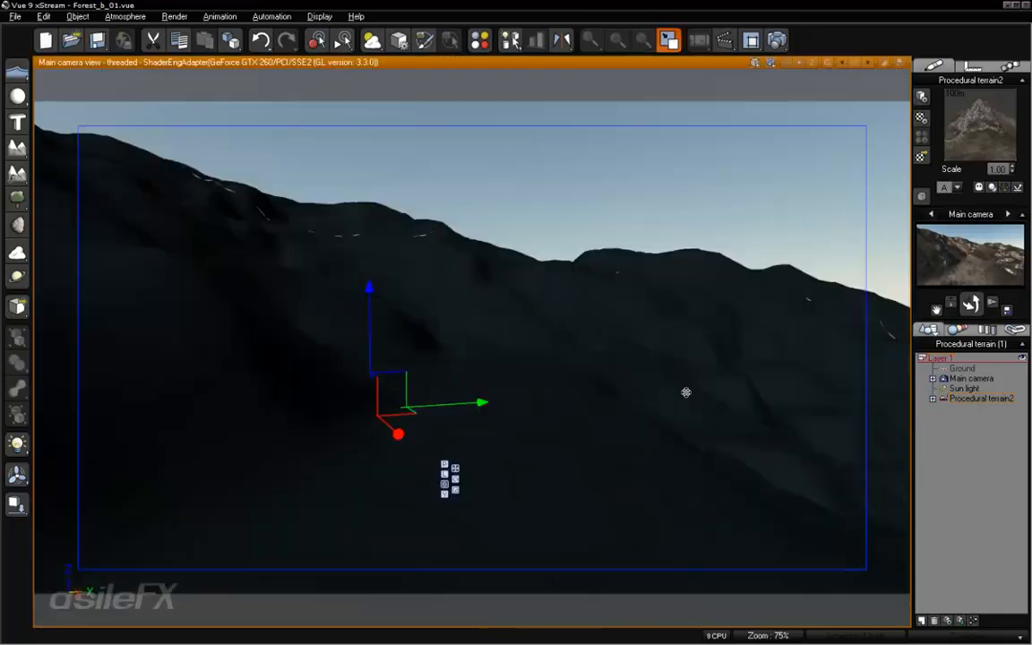
right_click(576, 364)
left_click(612, 527)
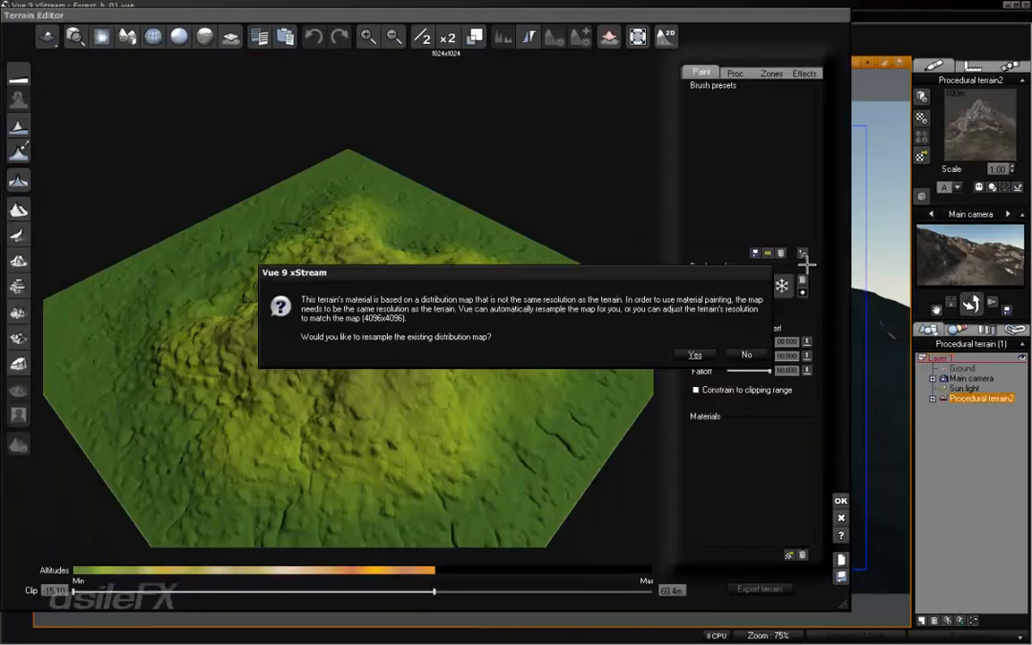
left_click(694, 355)
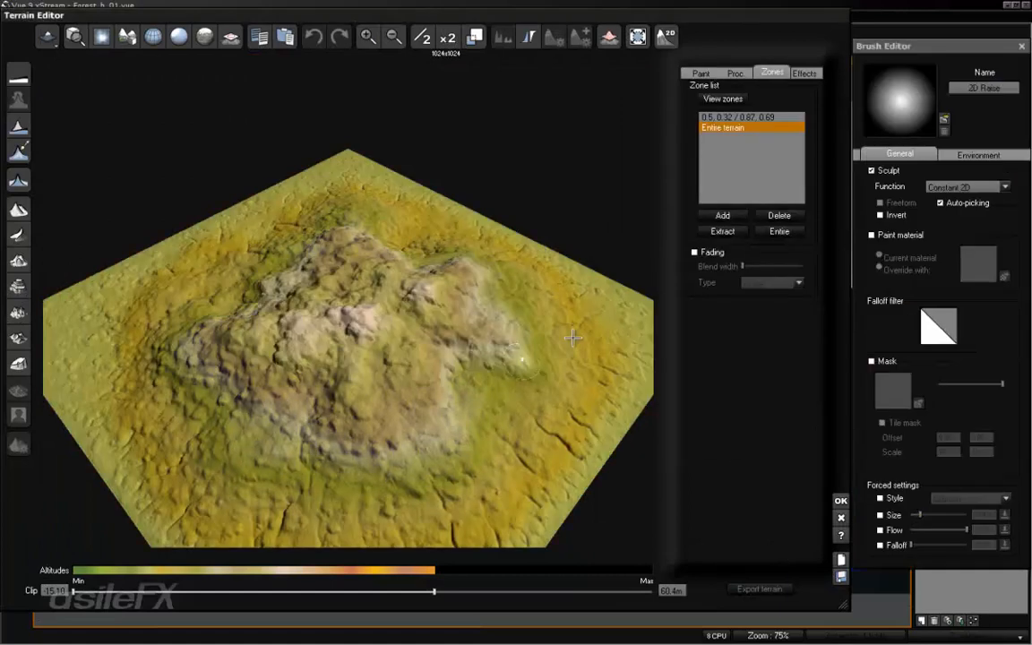
right_click_drag(573, 338, 525, 368)
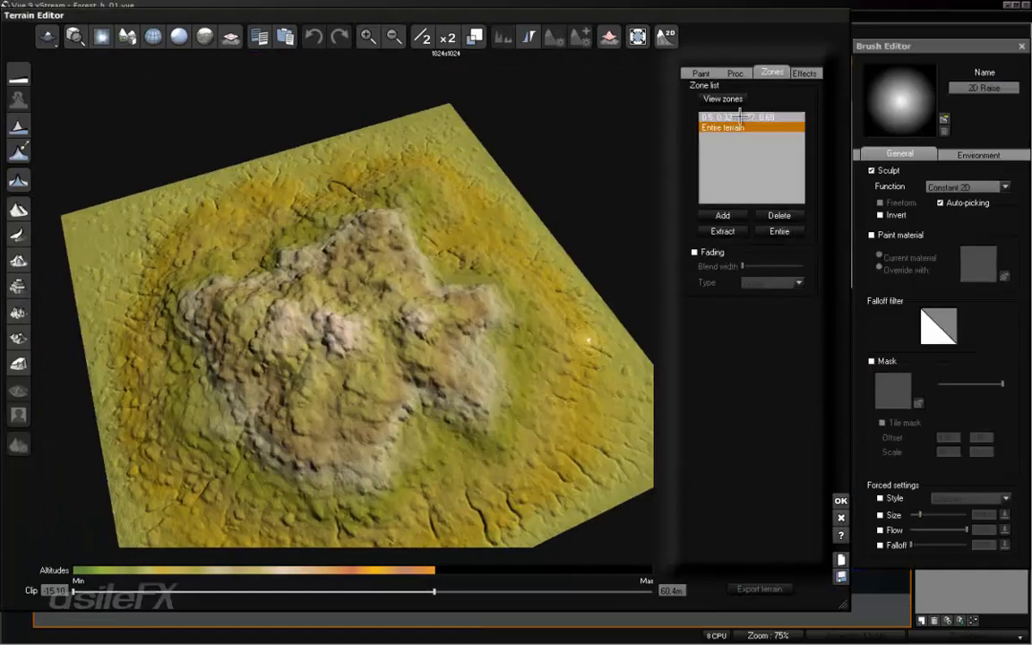
Extract the 0.5, 0.32 / 0.87, 0.69 zone as a separate terrain, creating a hole where it used to be.
left_click(740, 116)
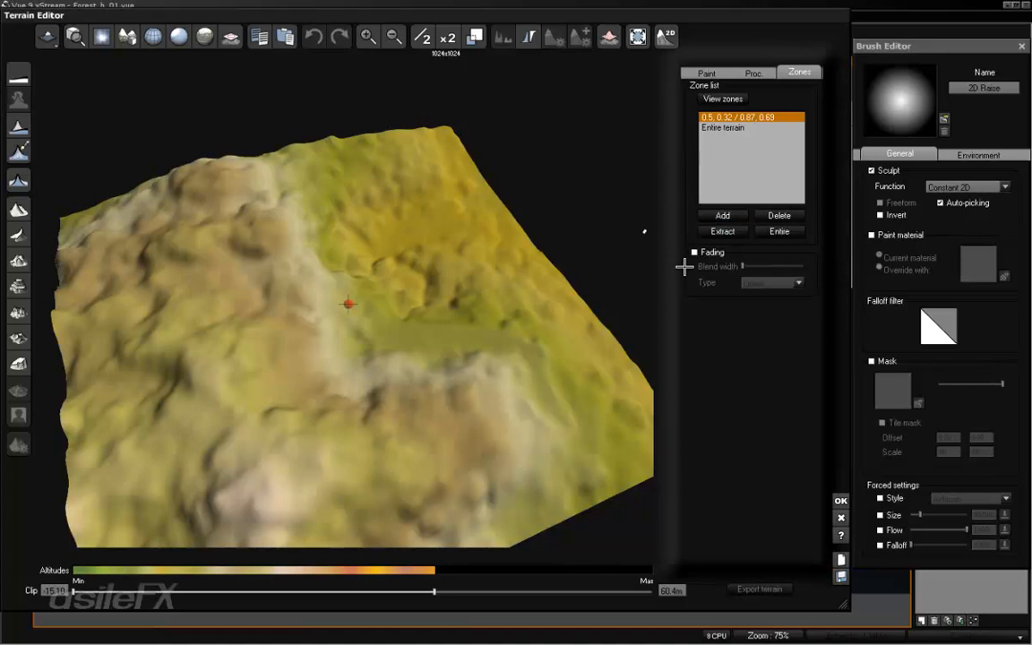
left_click(722, 231)
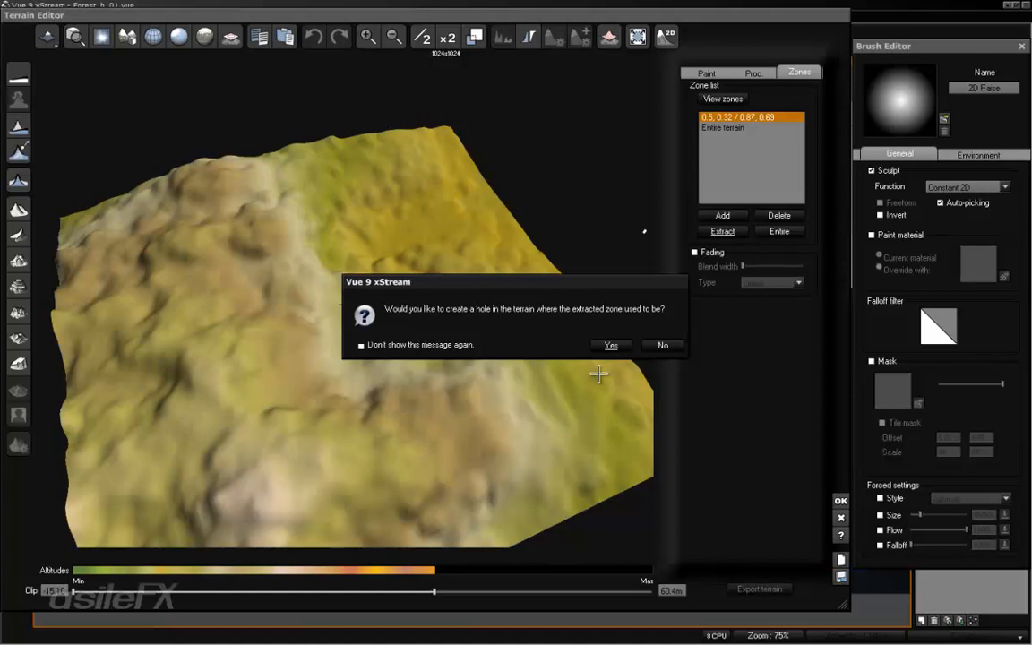
left_click(611, 345)
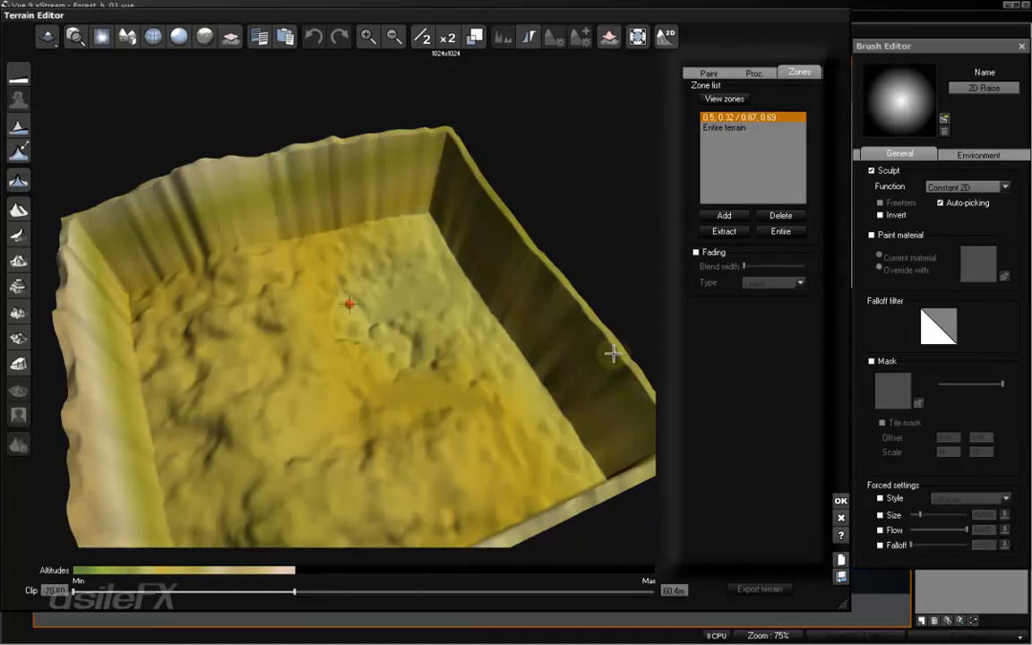
right_click_drag(542, 325, 423, 270)
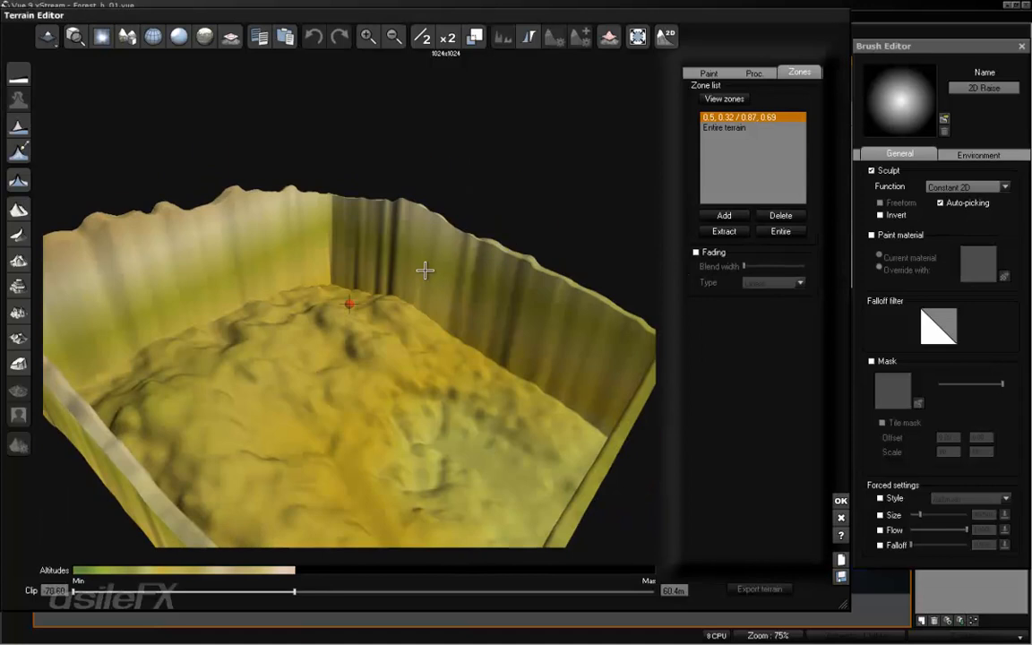
Switch to the entire terrain, inspect the hole from above, and accept the terrain edits.
left_click(740, 129)
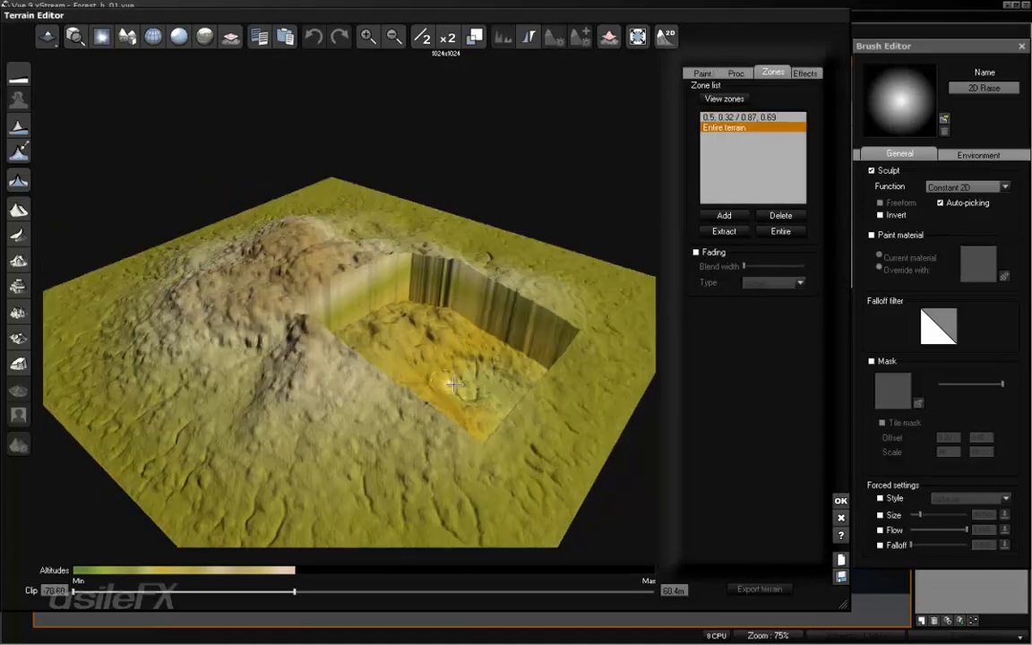
right_click_drag(624, 238, 521, 336)
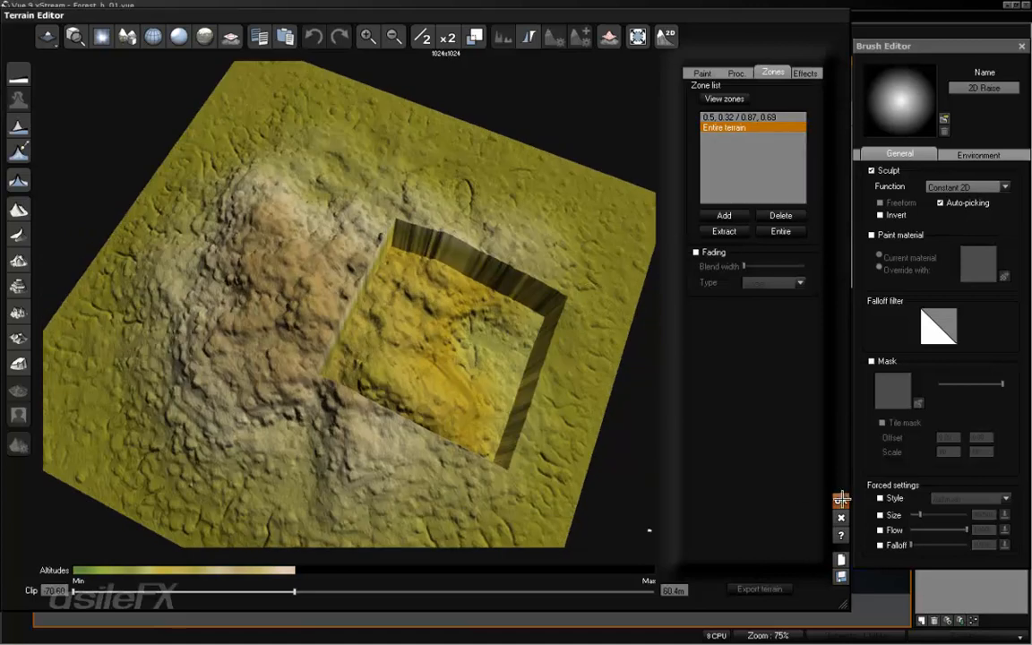
left_click(842, 500)
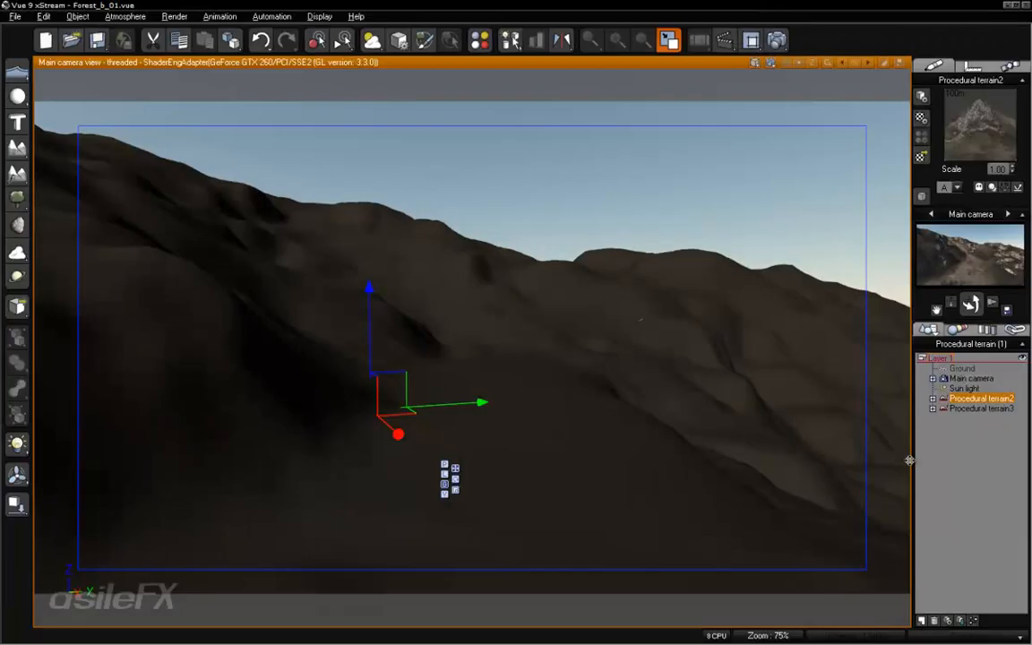
Open the extracted Procedural terrain3 for editing with its distribution map resampled, and orient the view on the flattened path.
left_click(978, 409)
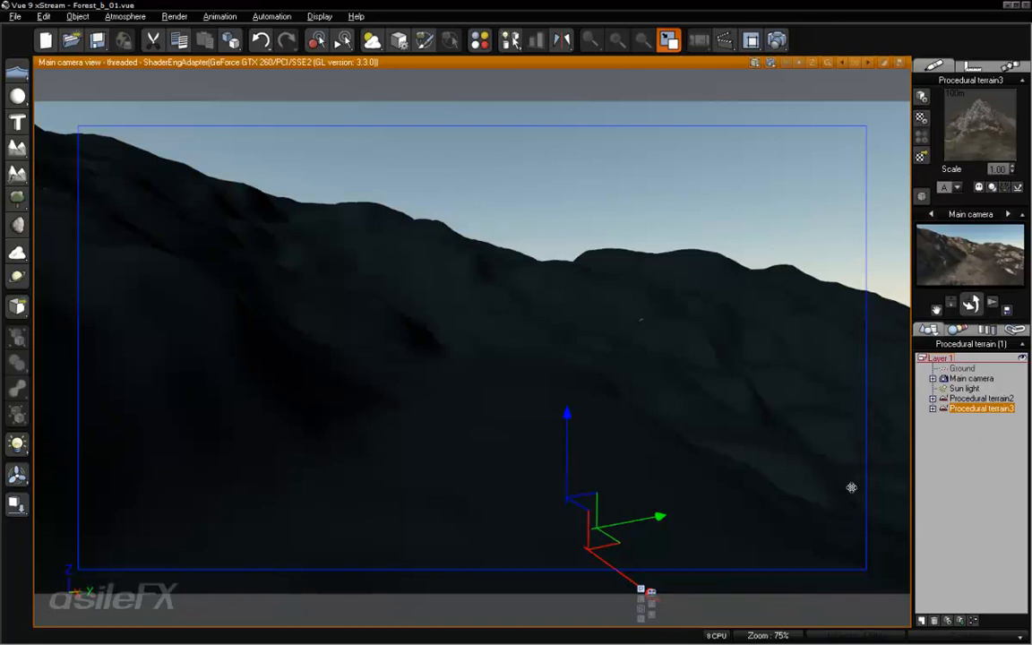
right_click(673, 386)
left_click(710, 299)
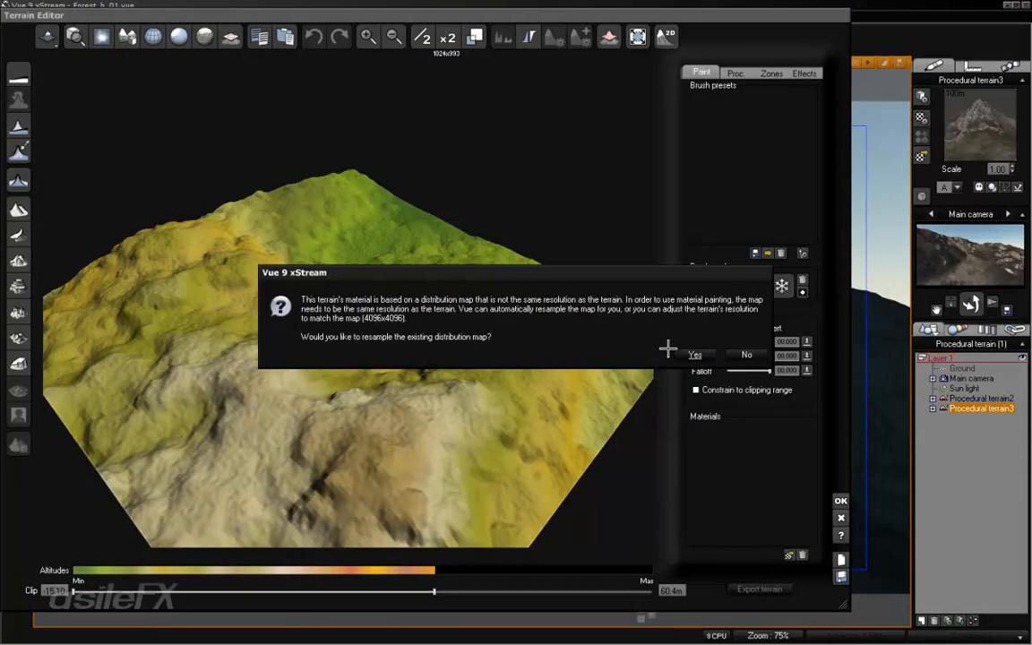
left_click(694, 355)
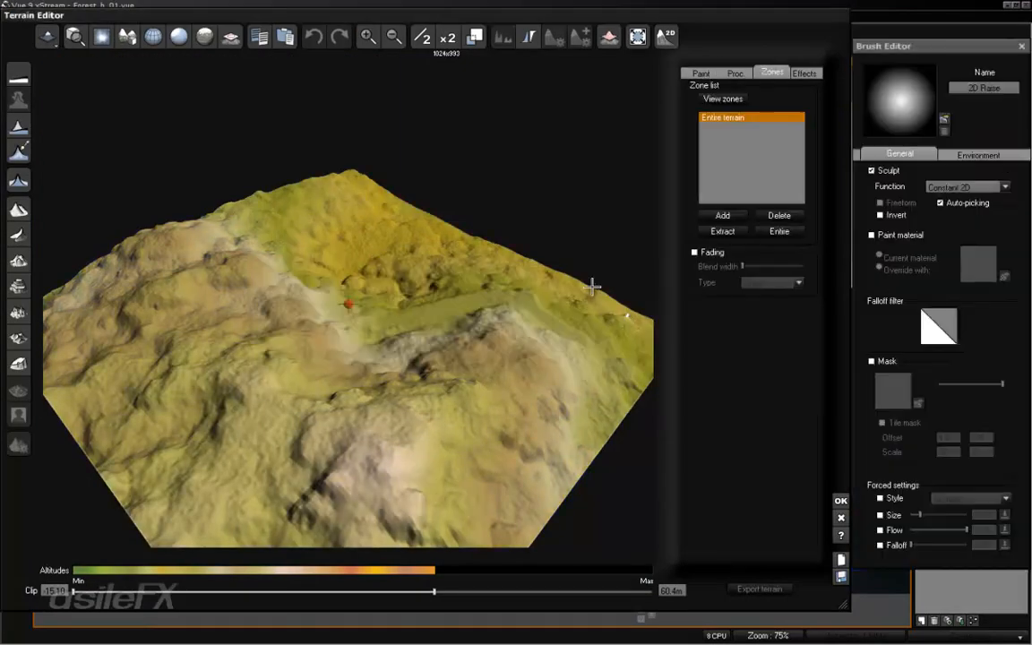
right_click_drag(589, 287, 383, 352)
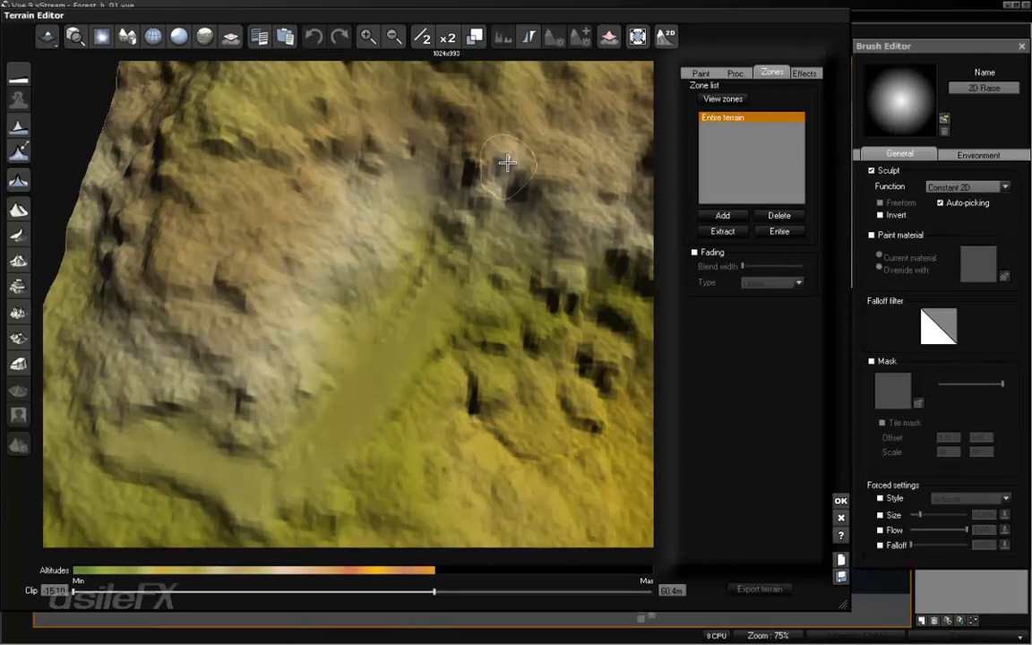
right_click_drag(485, 318, 536, 280)
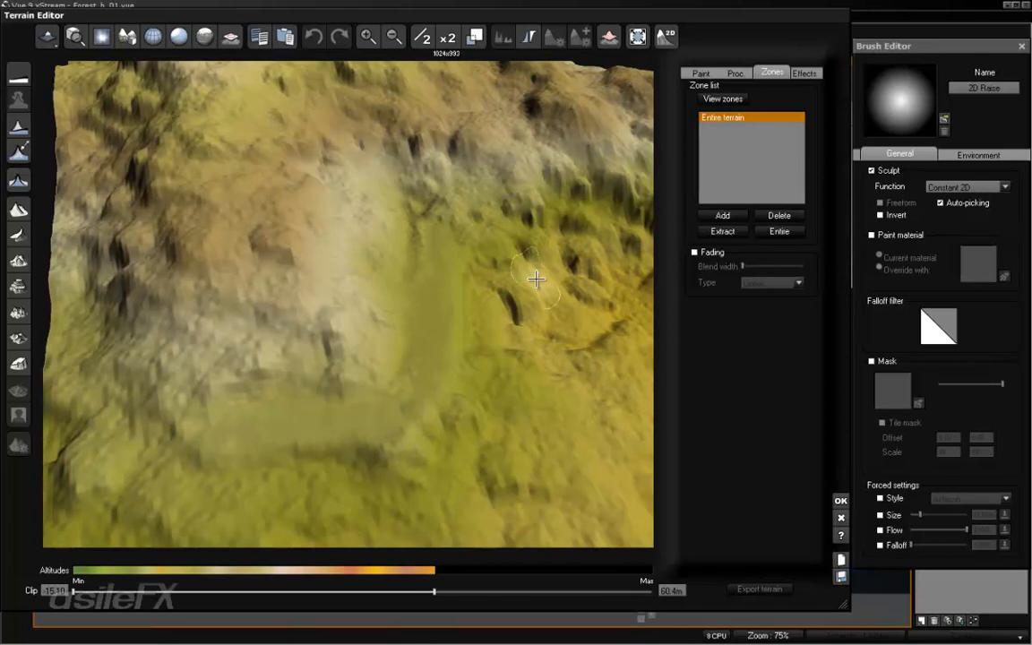
Add the Brown Sand material from the Rocks collection to the terrain's paintable materials.
left_click(698, 68)
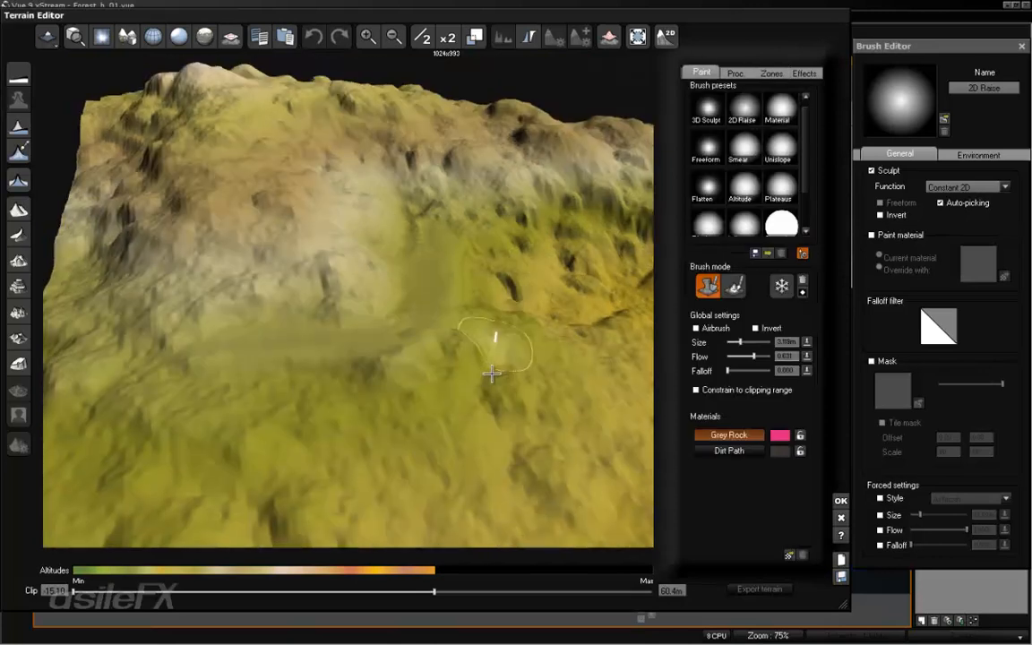
right_click_drag(492, 374, 443, 340)
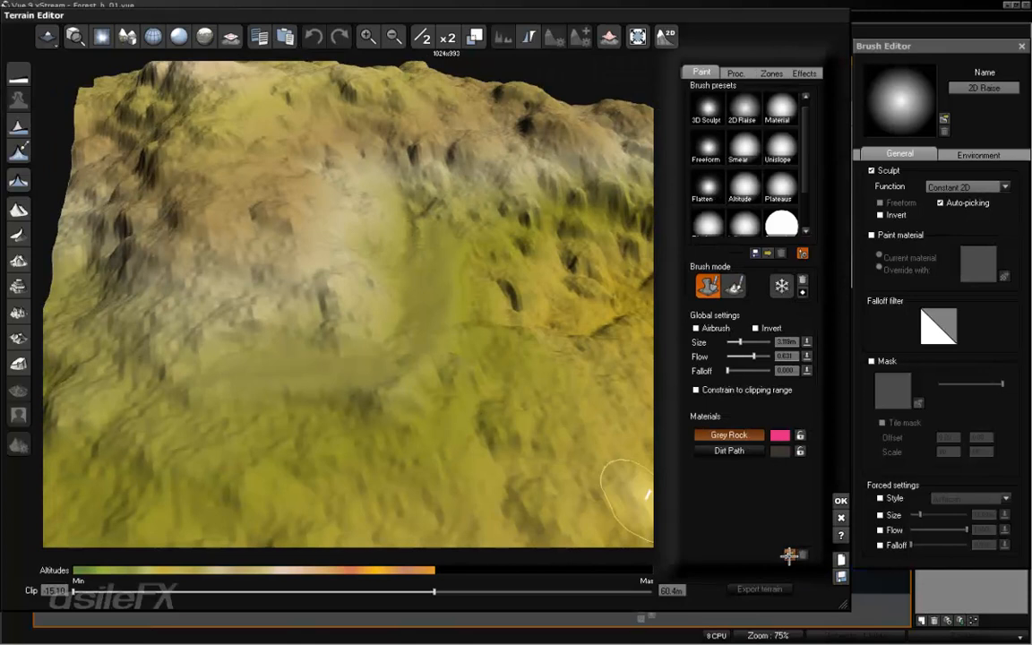
left_click(789, 556)
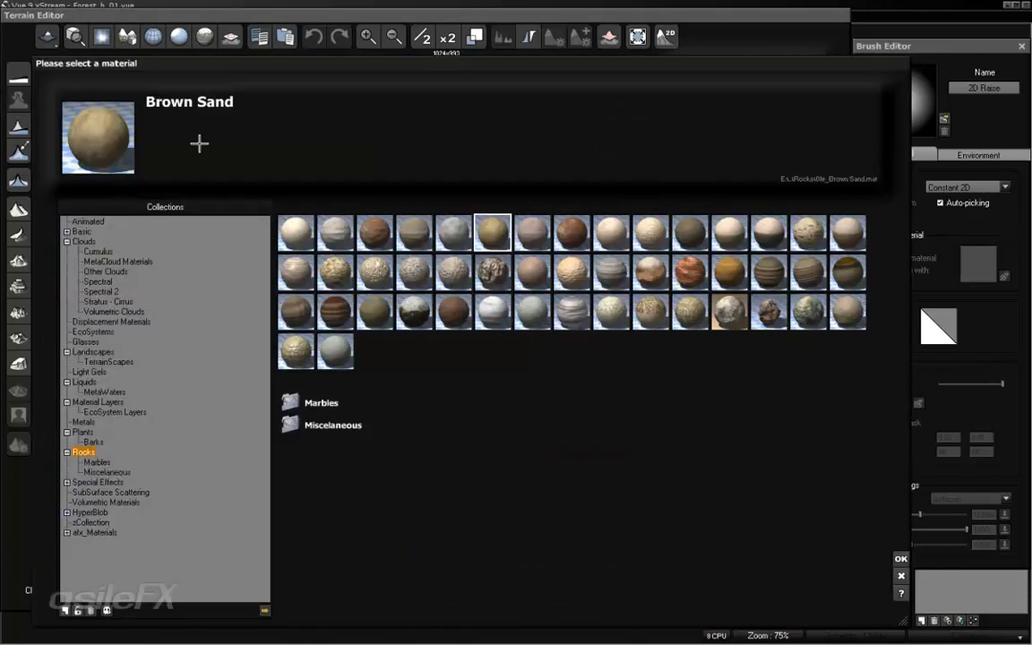
left_click(897, 558)
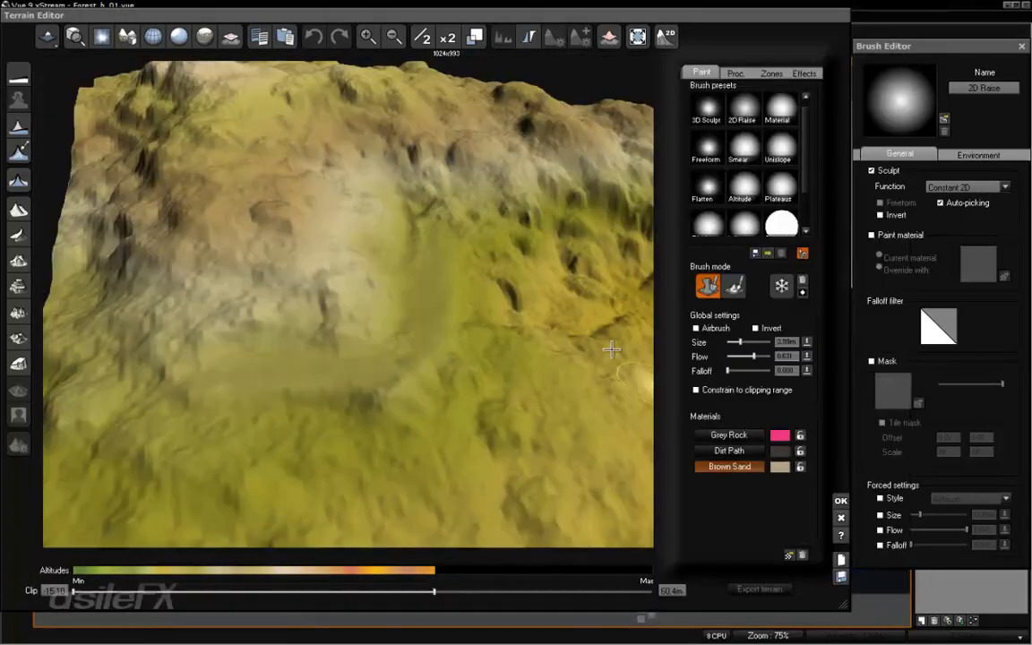
Activate the Material brush preset and change the Grey Rock display color from pink to a dark grayish green.
left_click(794, 117)
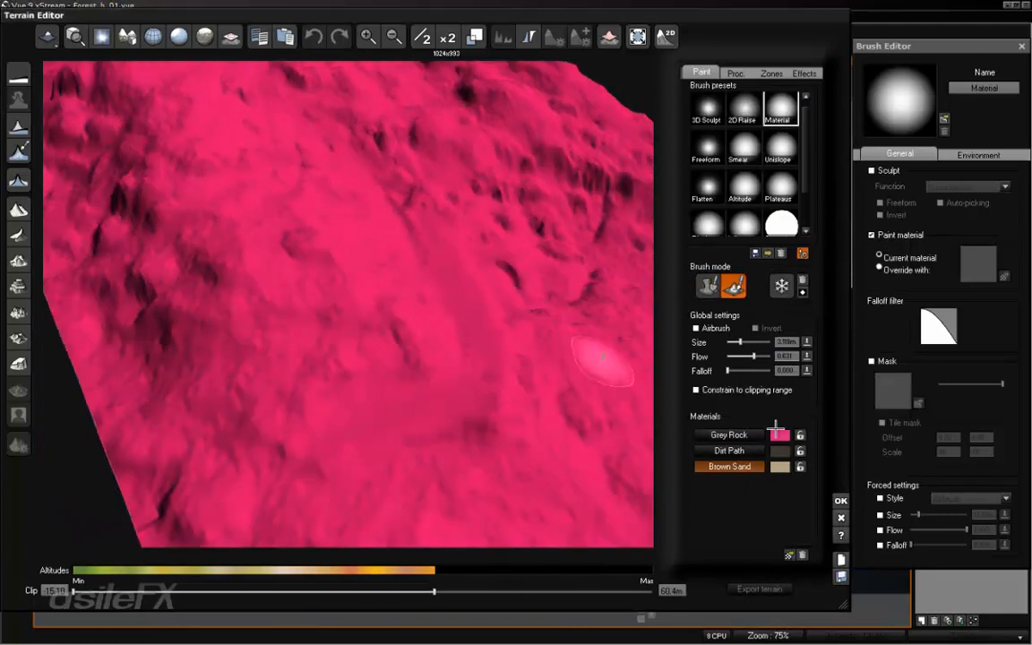
left_click(779, 434)
left_click_drag(747, 476, 767, 484)
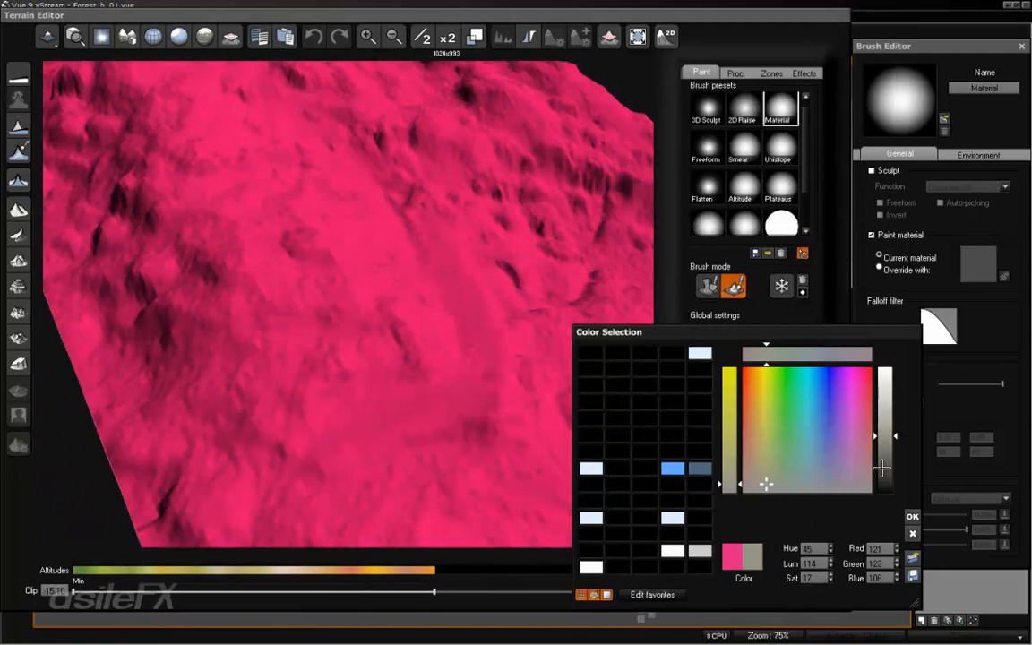
left_click_drag(883, 469, 885, 486)
mouse_move(771, 485)
left_mouse_down()
mouse_move(788, 465)
mouse_move(772, 439)
mouse_move(780, 478)
left_mouse_up()
left_click(885, 458)
left_click(731, 469)
left_click(911, 516)
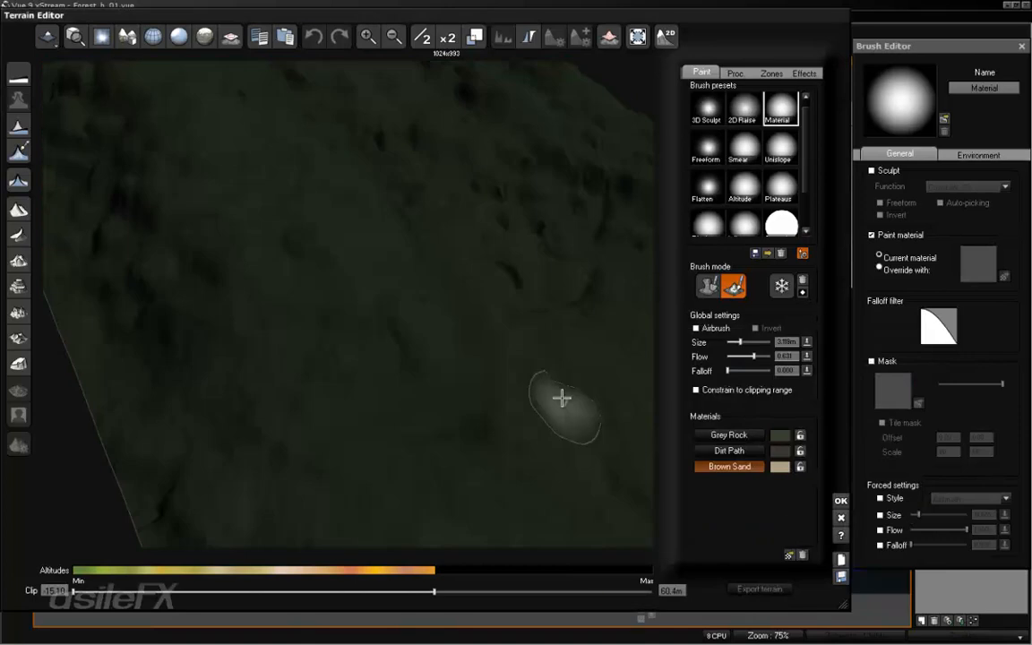
Paint Brown Sand along the flattened path using a brush size of 2.26 m and a flow of 0.262.
scroll(463, 276, "up", 4)
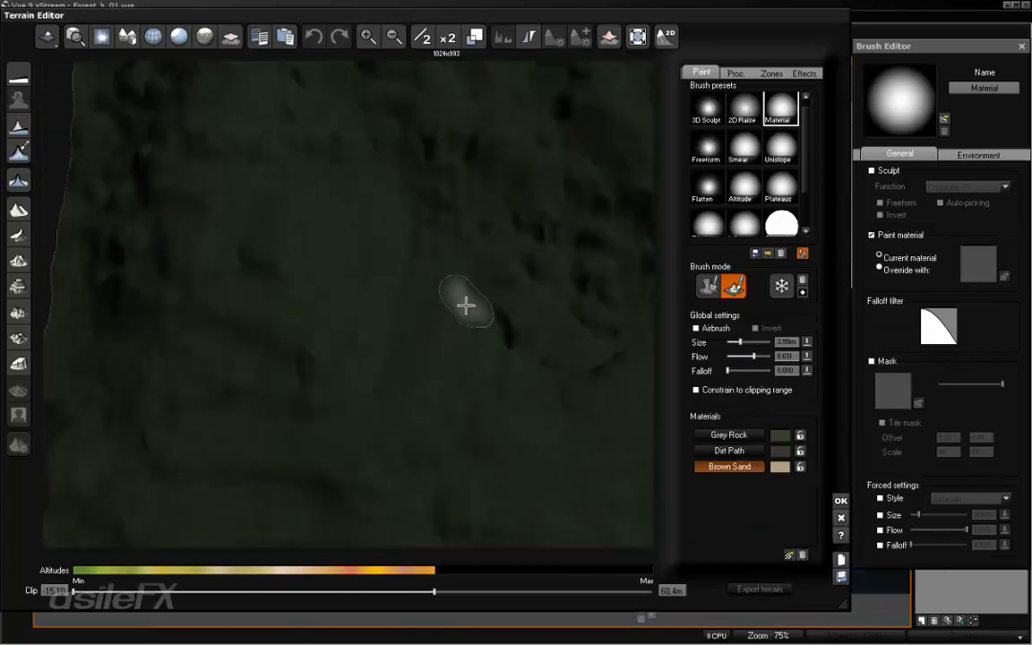
left_click_drag(754, 342, 740, 357)
left_click_drag(478, 179, 443, 427)
right_click_drag(467, 428, 483, 292)
mouse_move(483, 293)
left_mouse_down()
mouse_move(466, 249)
mouse_move(368, 295)
mouse_move(426, 311)
mouse_move(497, 309)
left_mouse_up()
left_click_drag(466, 188, 444, 161)
mouse_move(444, 162)
right_mouse_down()
mouse_move(408, 238)
mouse_move(399, 179)
mouse_move(400, 191)
right_mouse_up()
left_click_drag(469, 186, 439, 100)
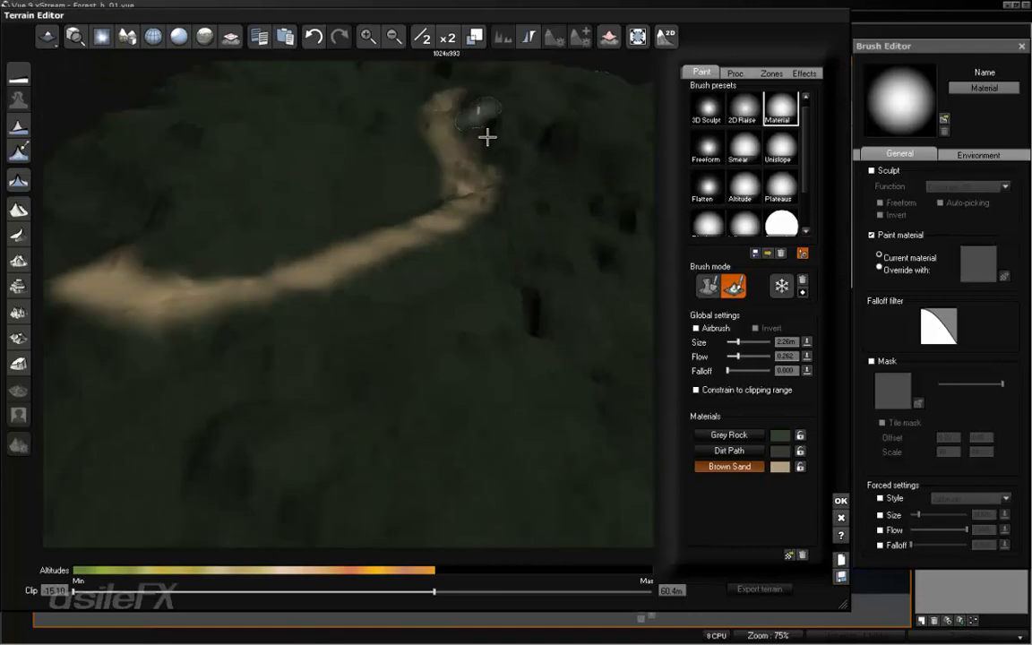
right_click_drag(487, 136, 471, 138)
mouse_move(436, 124)
left_mouse_down()
mouse_move(403, 90)
mouse_move(414, 224)
mouse_move(440, 131)
left_mouse_up()
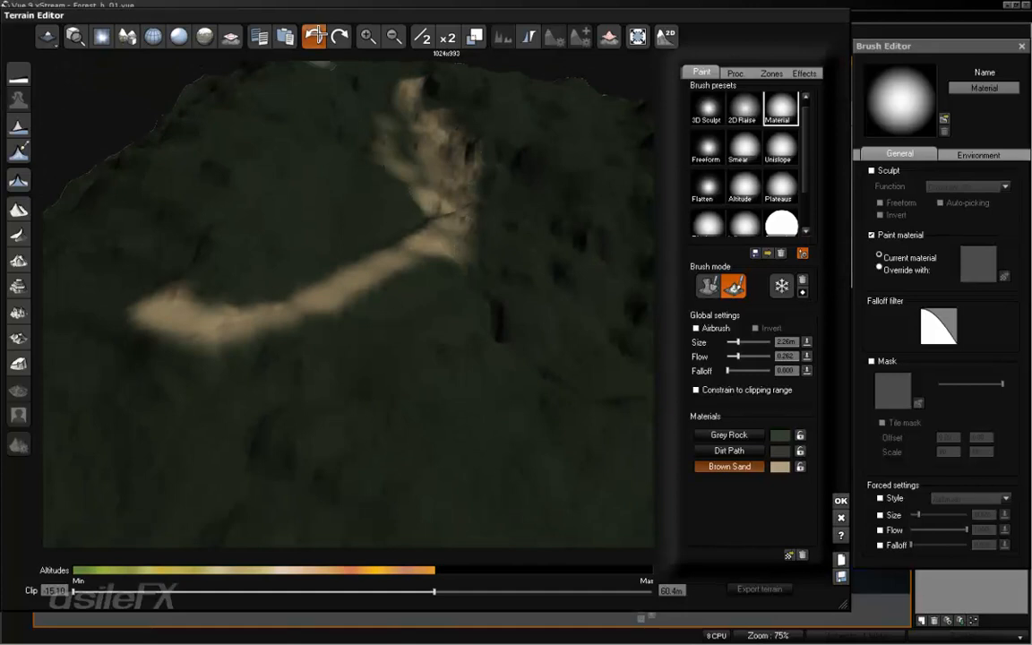
left_click(314, 36)
Accept the sand-painted terrain and refresh the main camera preview.
right_click_drag(444, 285, 509, 306)
scroll(512, 310, "up", 2)
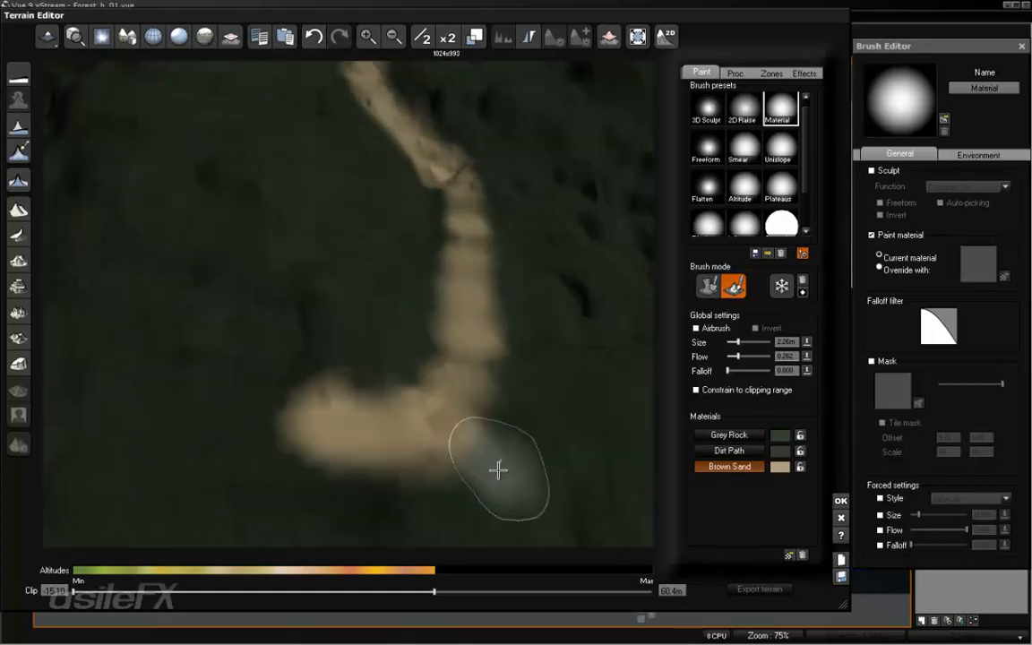
right_click_drag(528, 444, 503, 427)
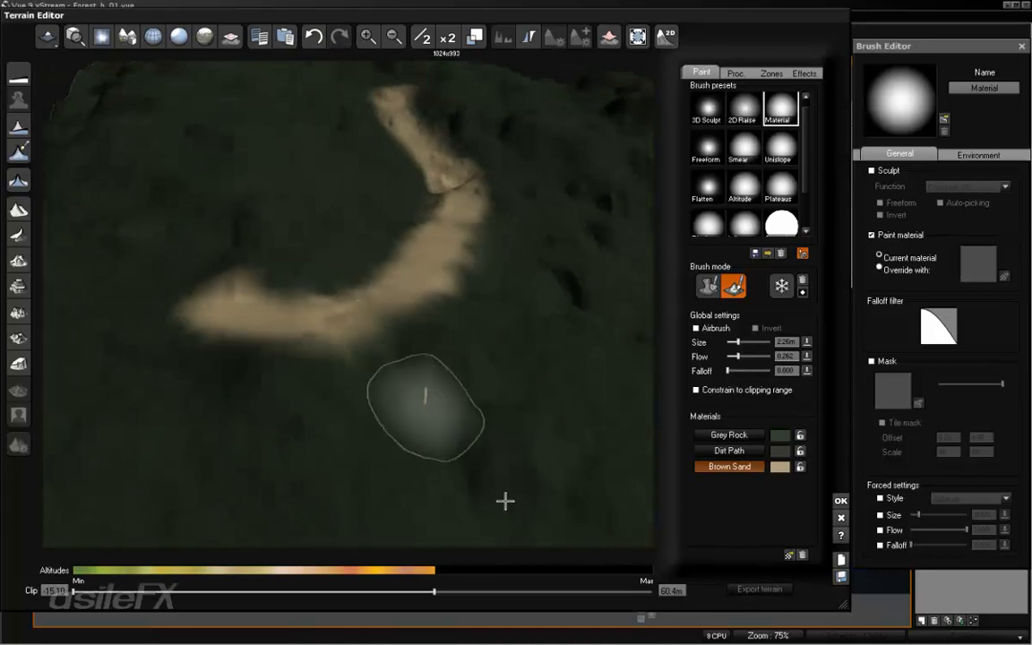
left_click(840, 499)
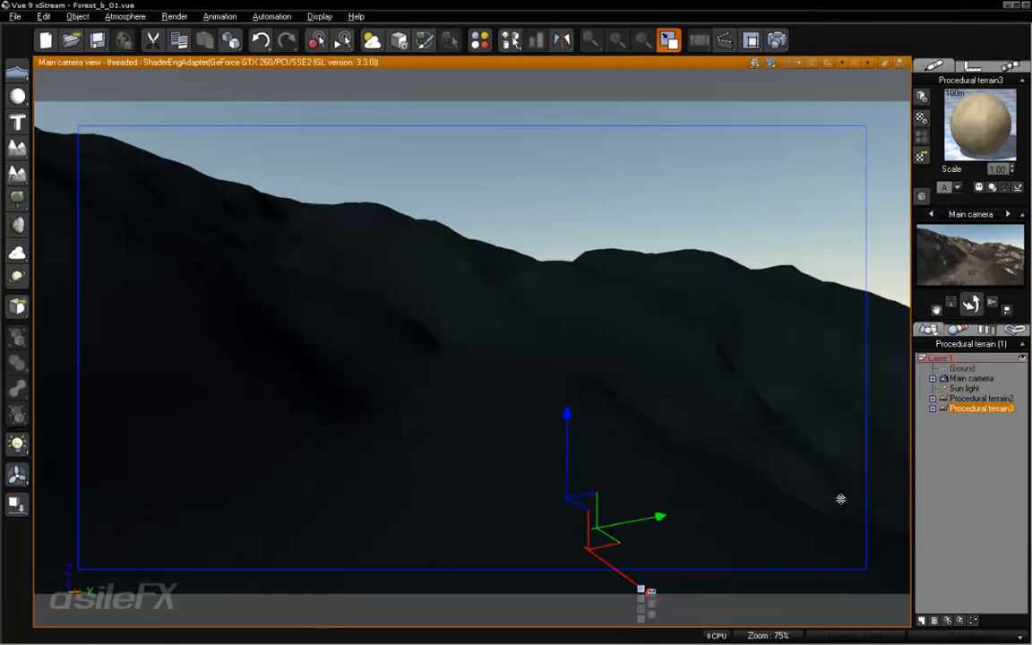
right_click(934, 253)
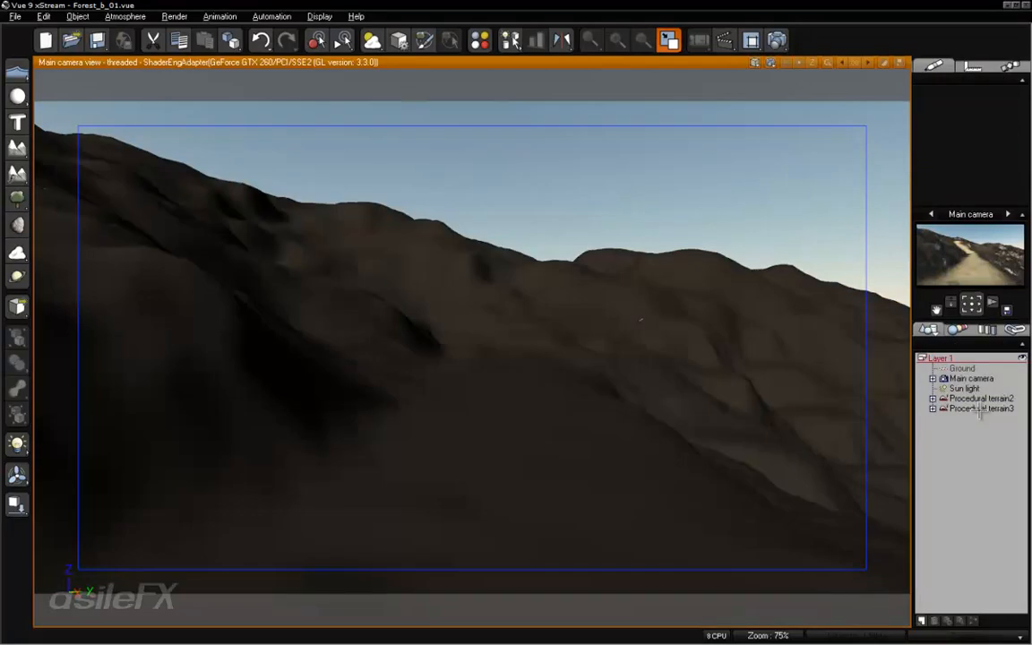
Delete Procedural terrain3 and open Procedural terrain2 for editing without resampling its distribution map.
key("Delete")
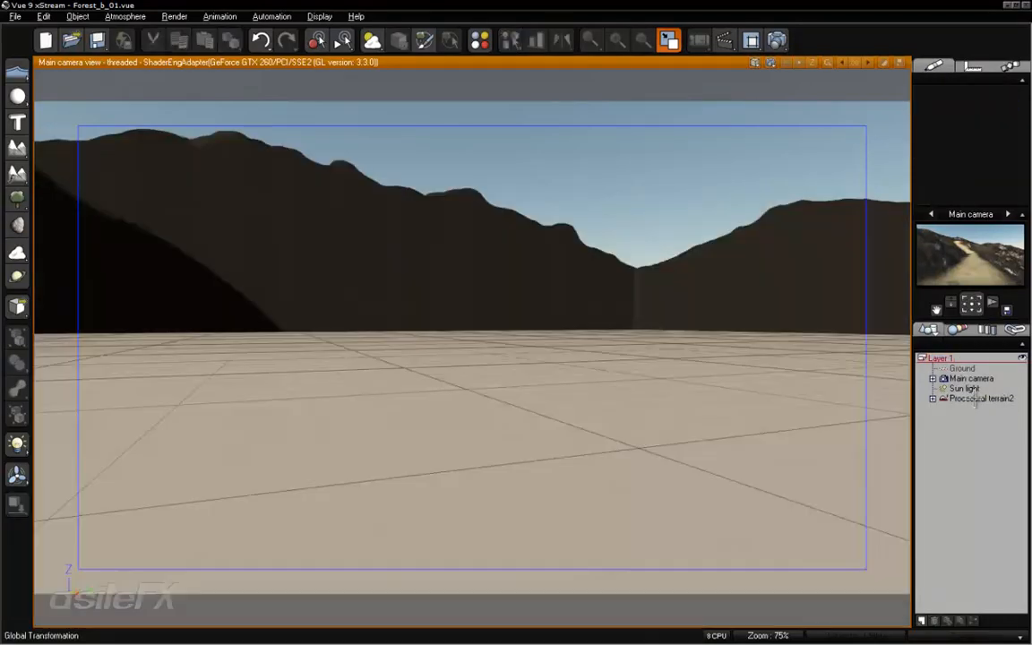
left_click(974, 402)
right_click(447, 405)
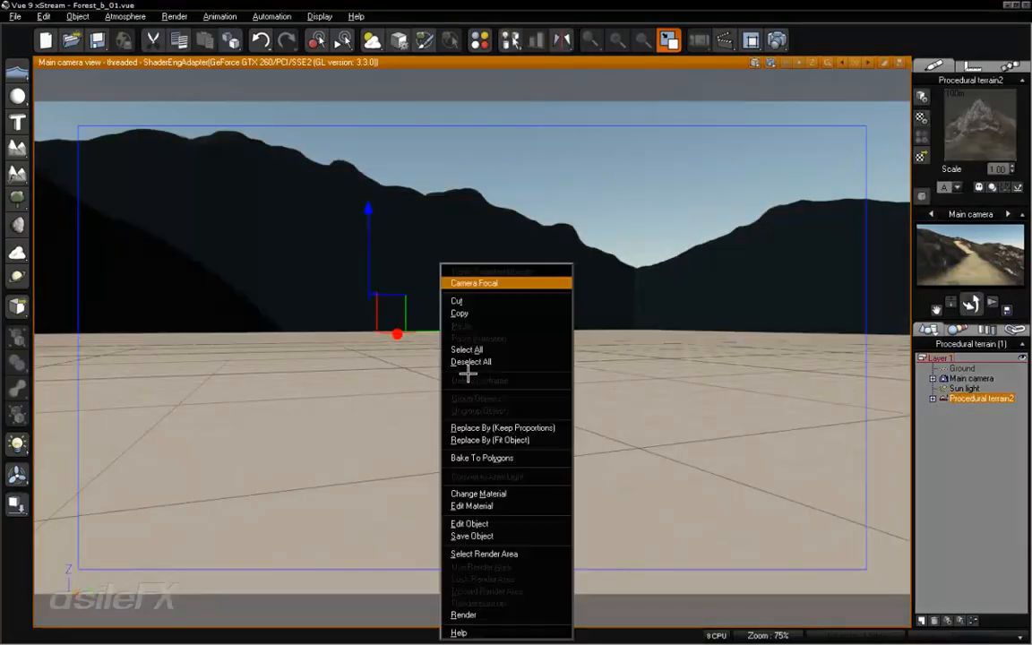
left_click(495, 524)
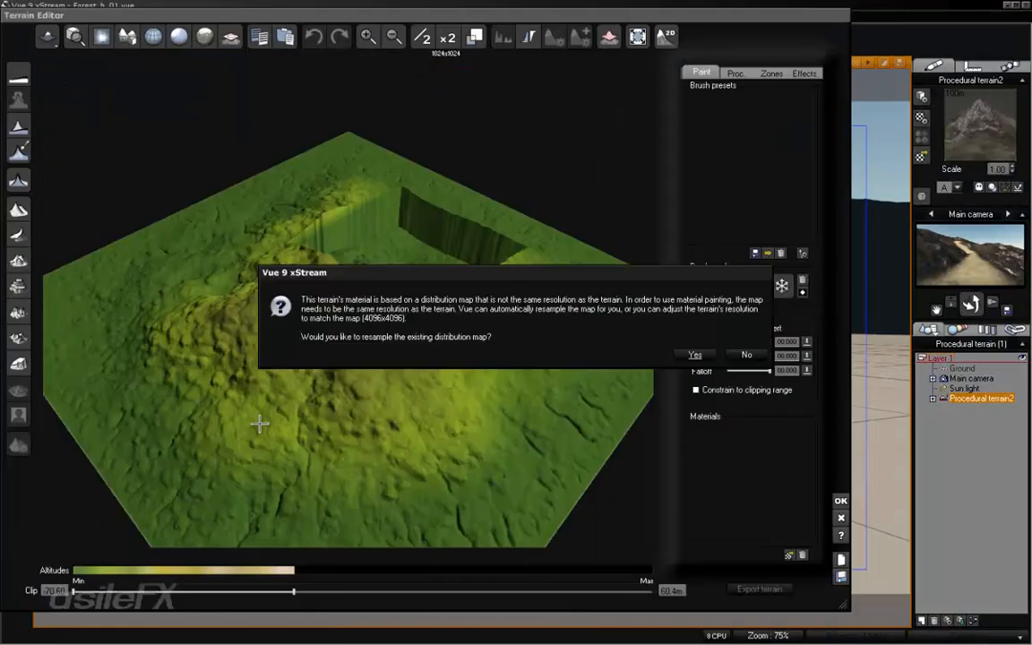
left_click(744, 355)
Delete both Zone hole nodes from the altitude production function and accept the function.
left_click(734, 73)
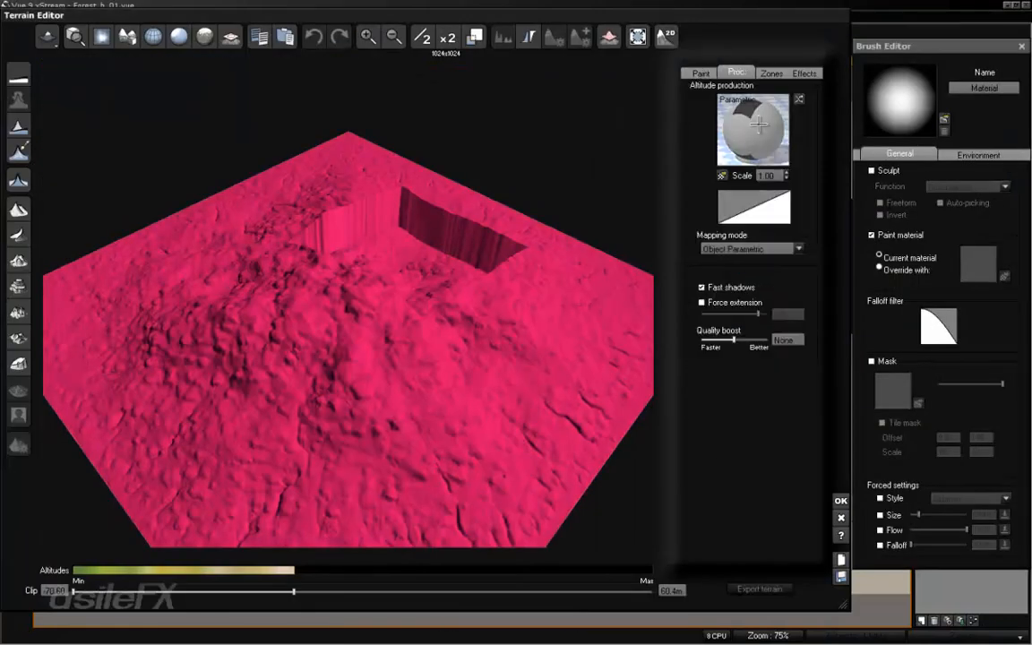
right_click(759, 122)
left_click(775, 127)
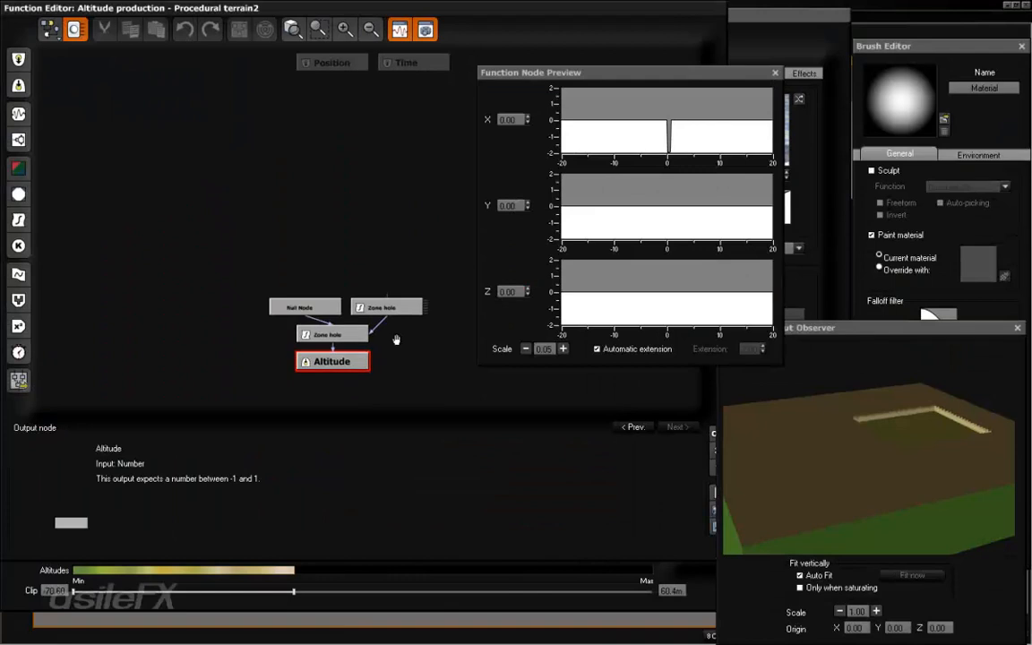
left_click(387, 300)
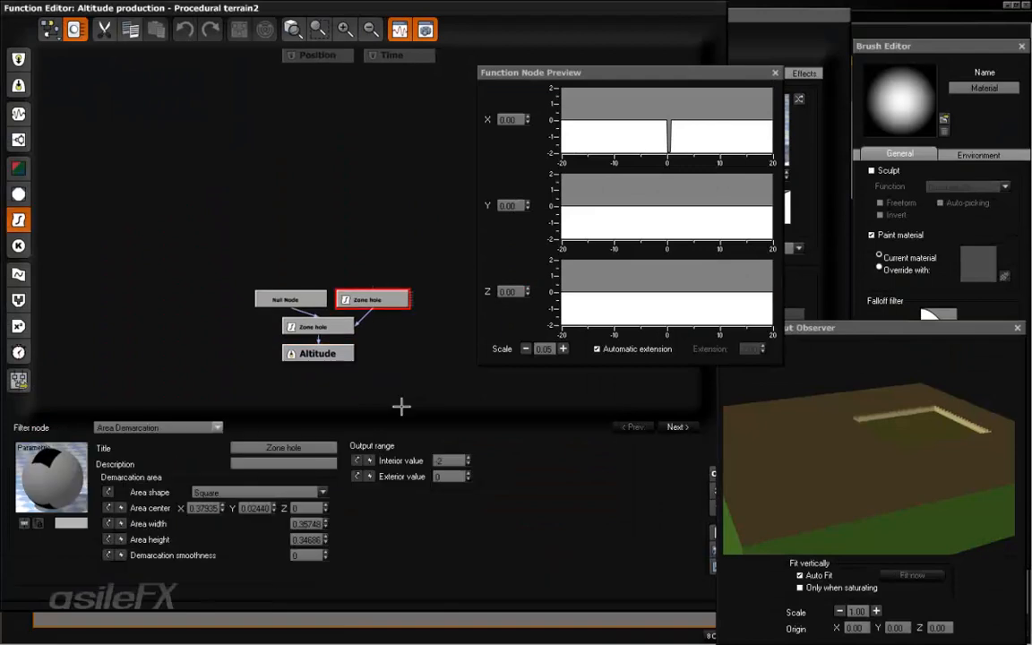
left_click_drag(405, 331, 349, 283)
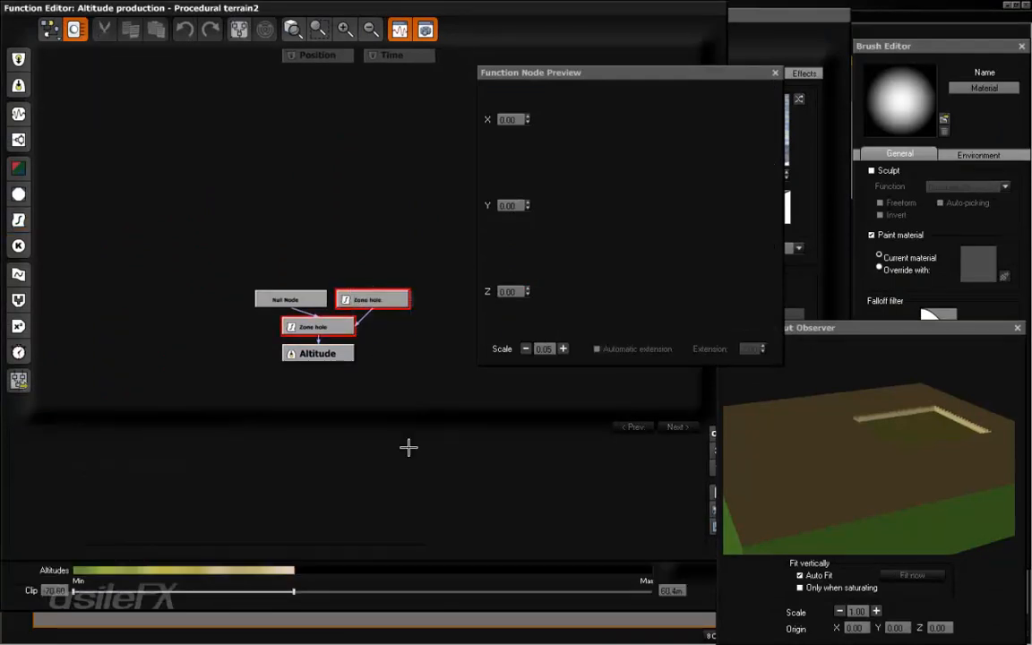
key("Delete")
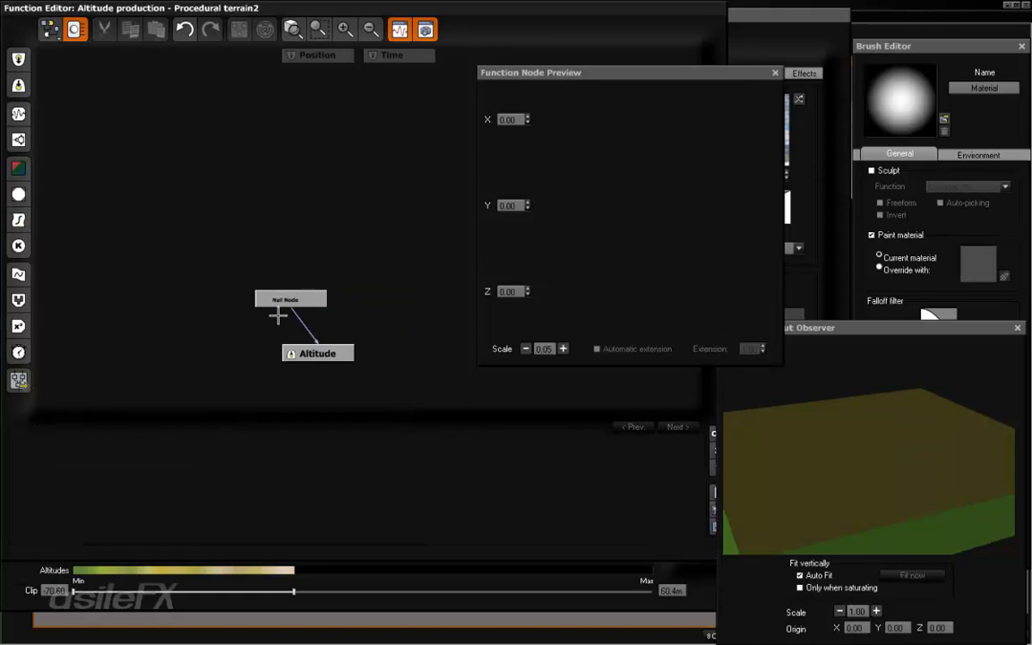
left_click(710, 436)
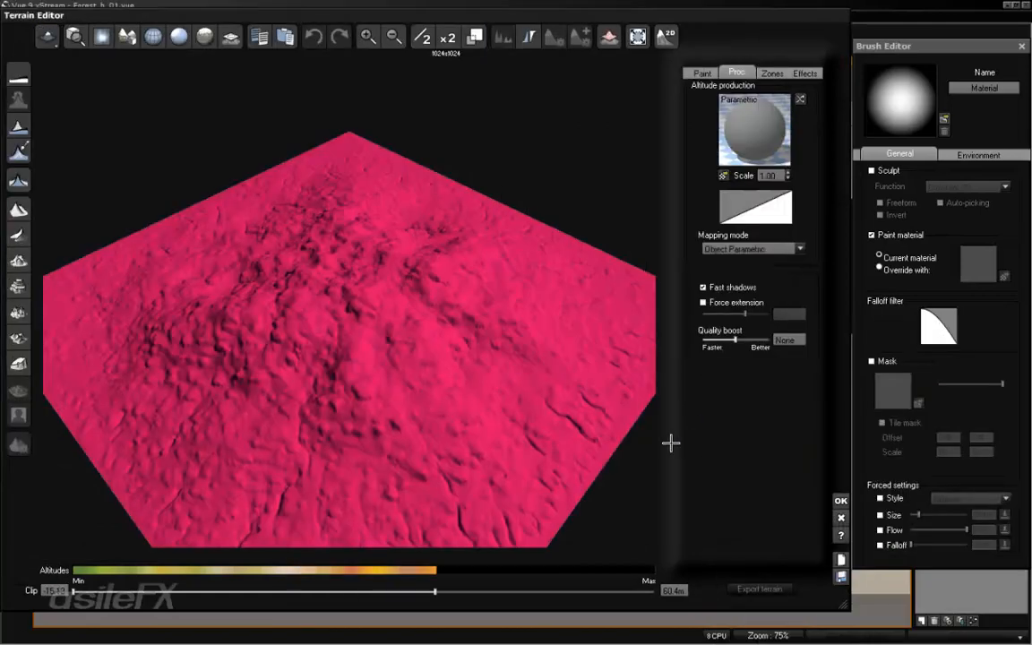
Activate the 2D Raise brush preset and examine the path zone, returning to the entire terrain.
left_click_drag(488, 359, 368, 350)
left_click(702, 73)
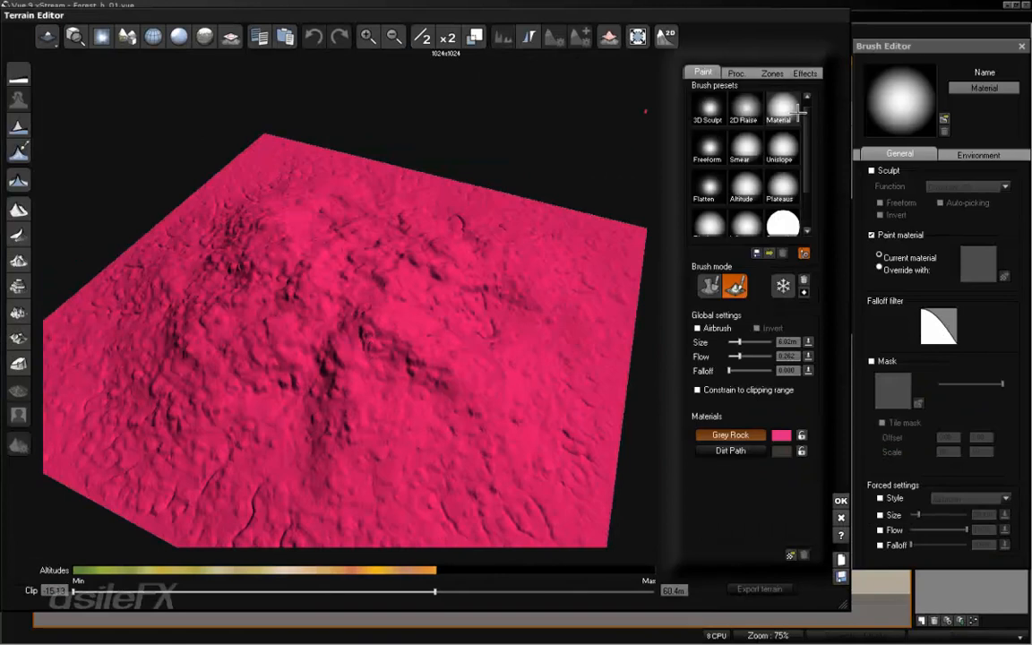
left_click(745, 108)
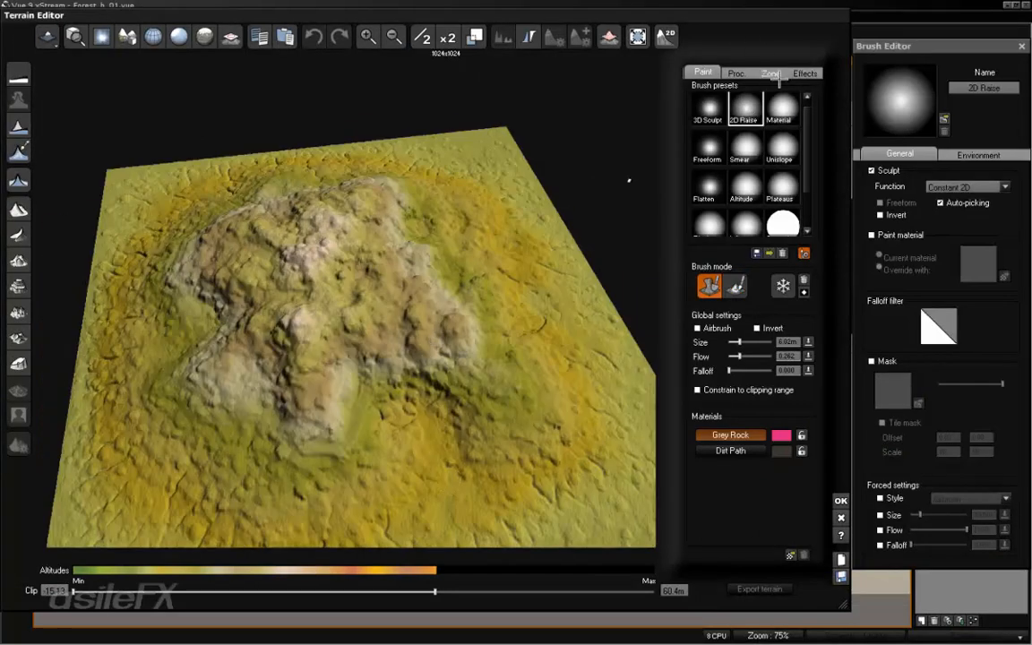
left_click(779, 75)
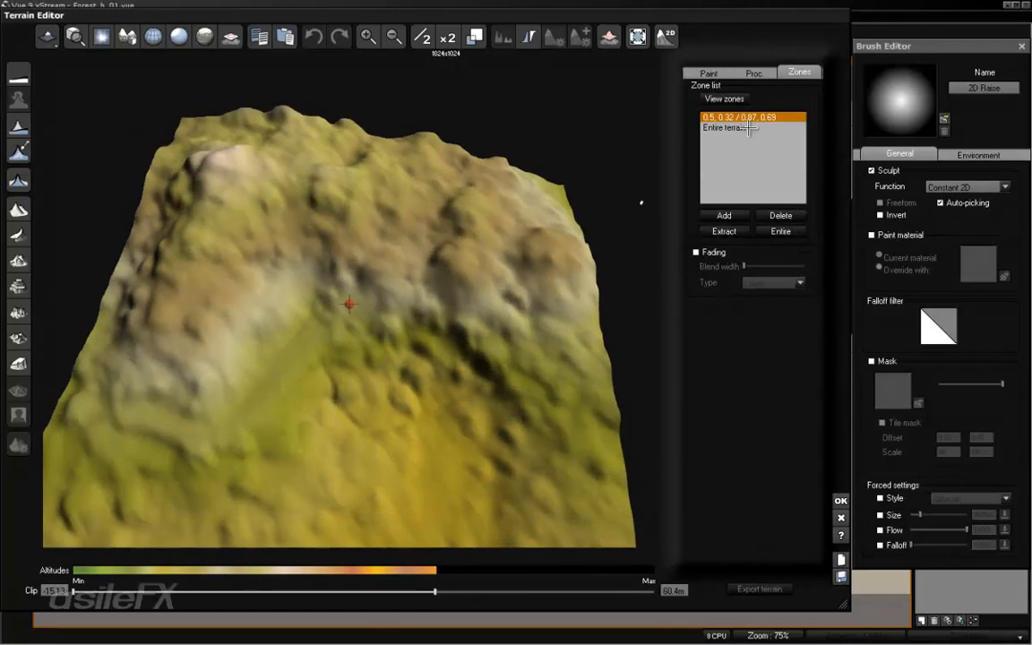
left_click(749, 128)
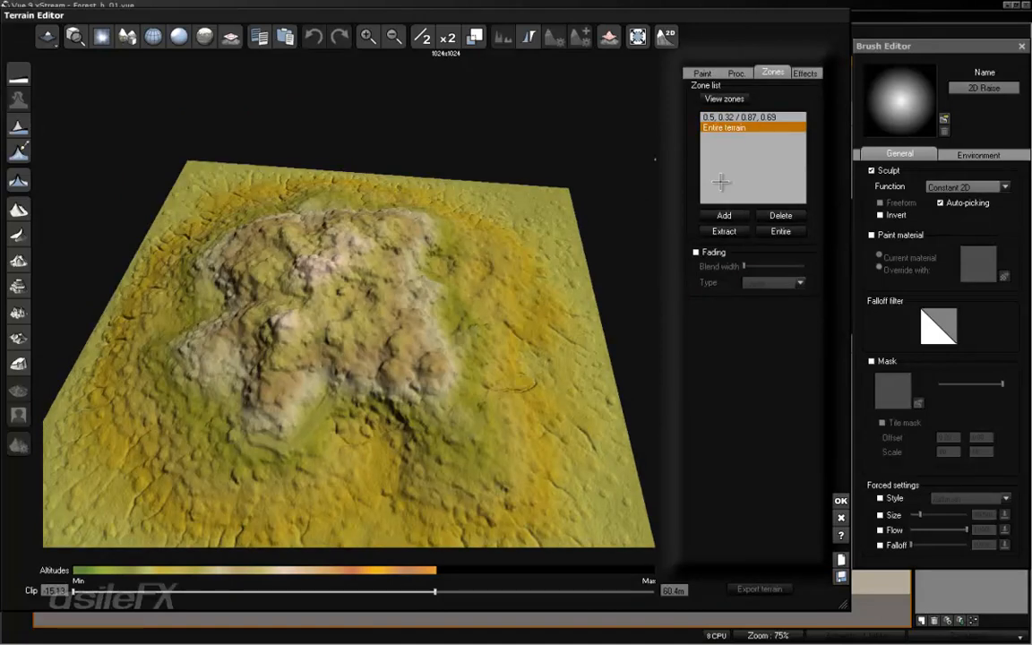
Increase the entire terrain's resolution to 4096x4096.
right_click_drag(417, 238, 498, 367)
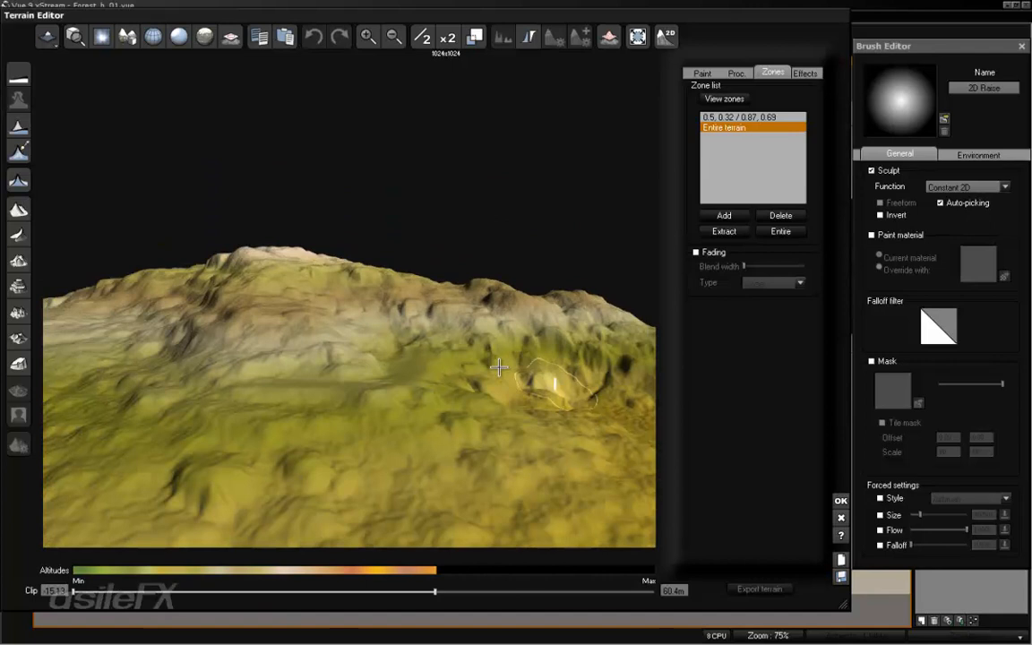
right_click_drag(498, 367, 500, 352)
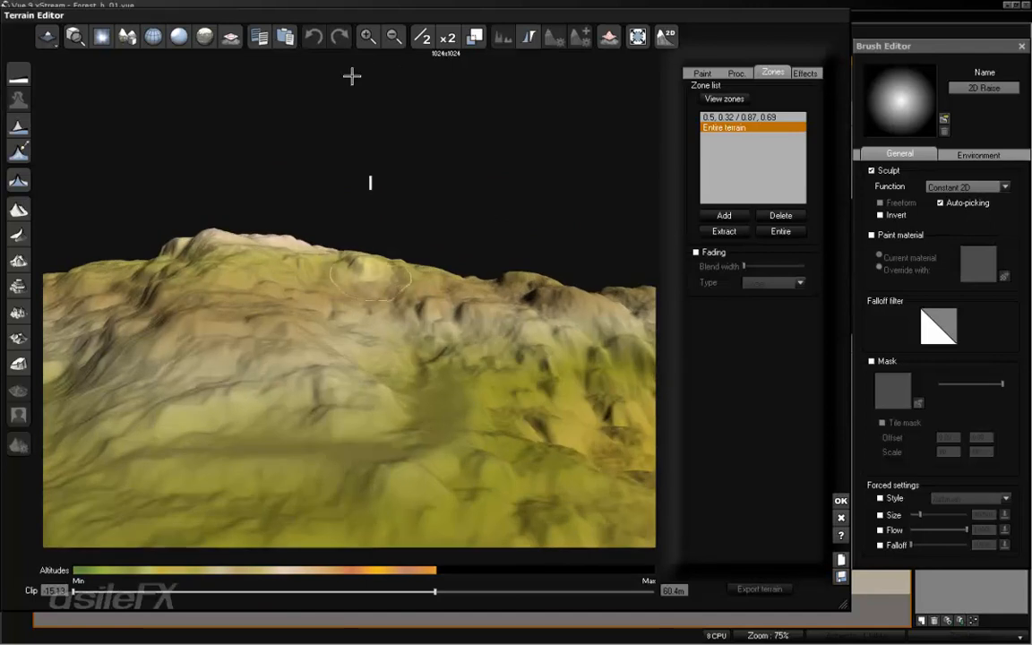
left_click(448, 37)
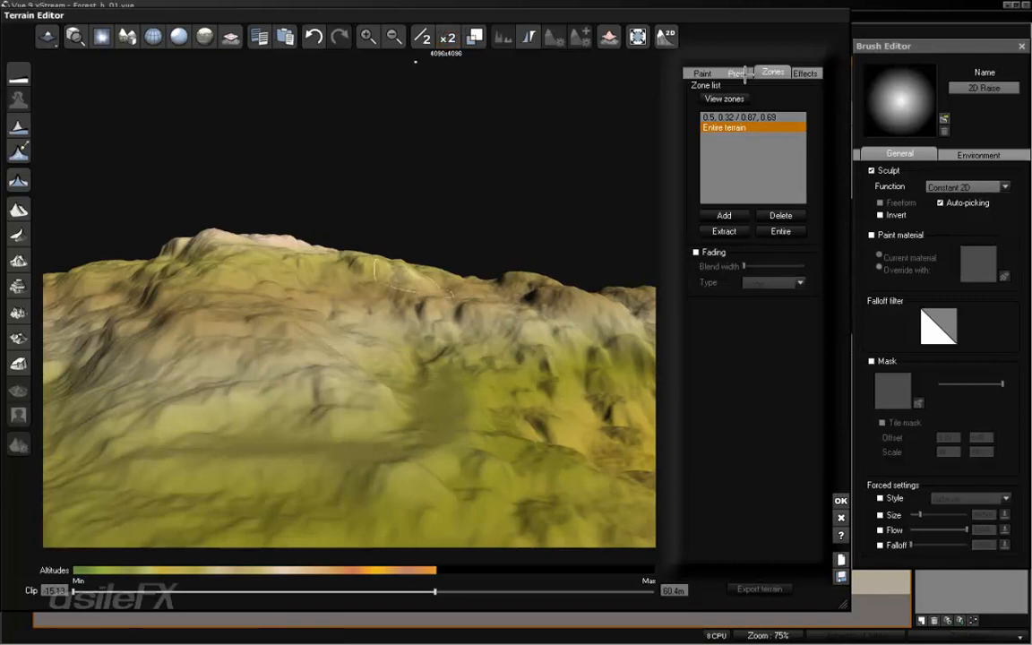
Apply the Diffusive erosion effect to the entire terrain and inspect the flattened path.
left_click(743, 74)
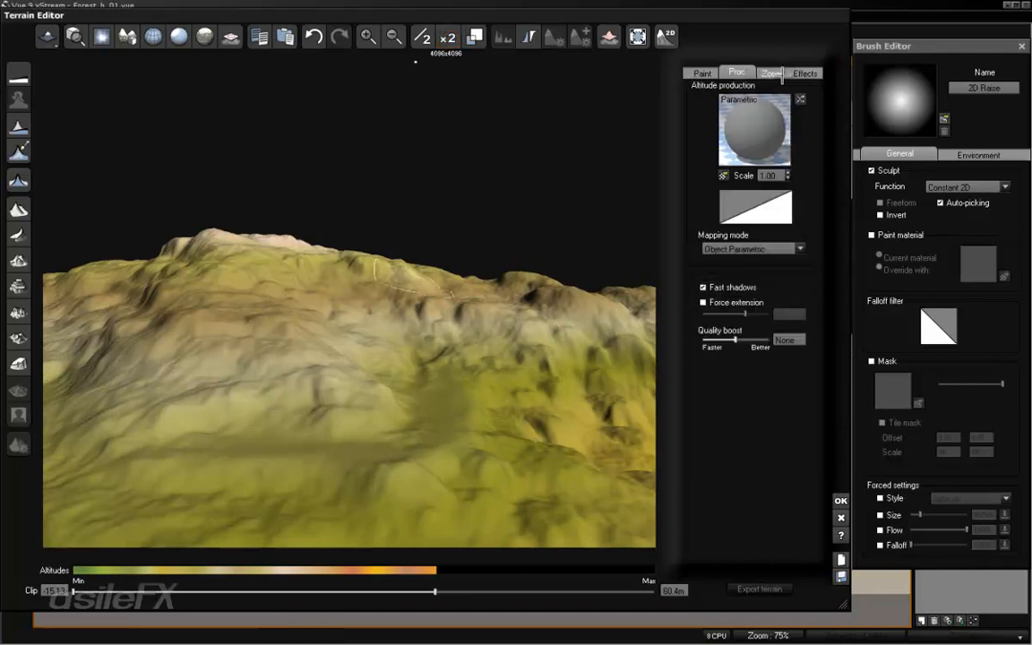
left_click(803, 73)
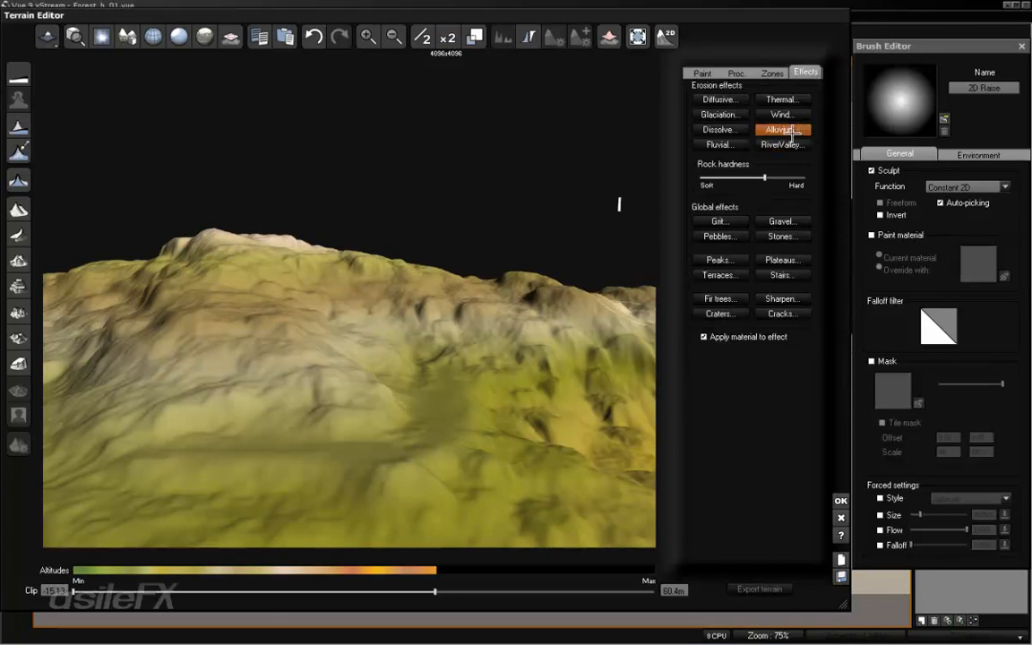
left_click(792, 130)
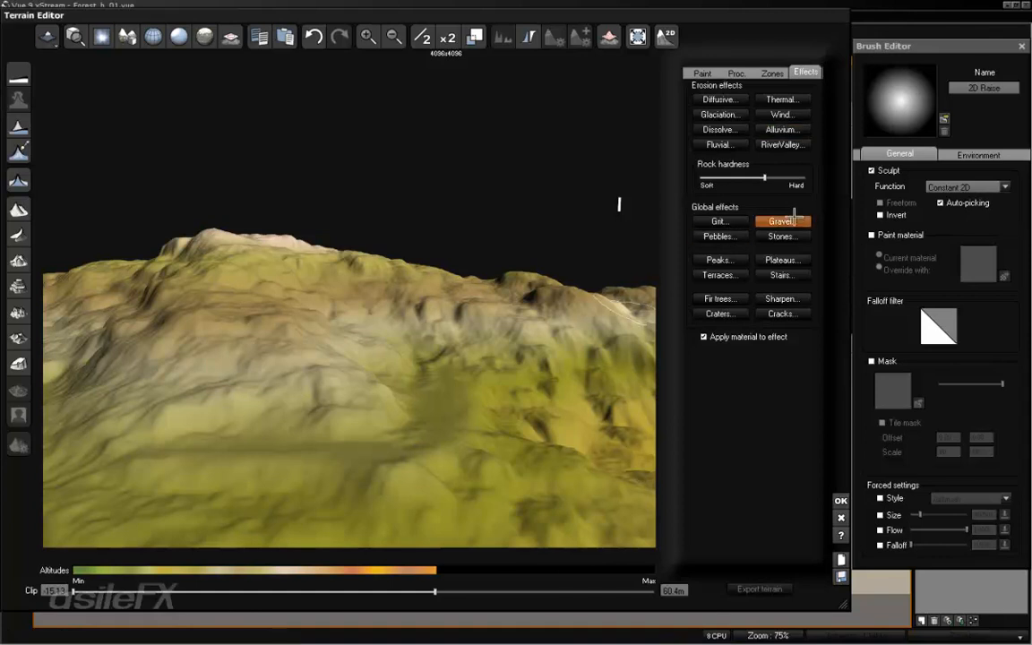
left_click(716, 99)
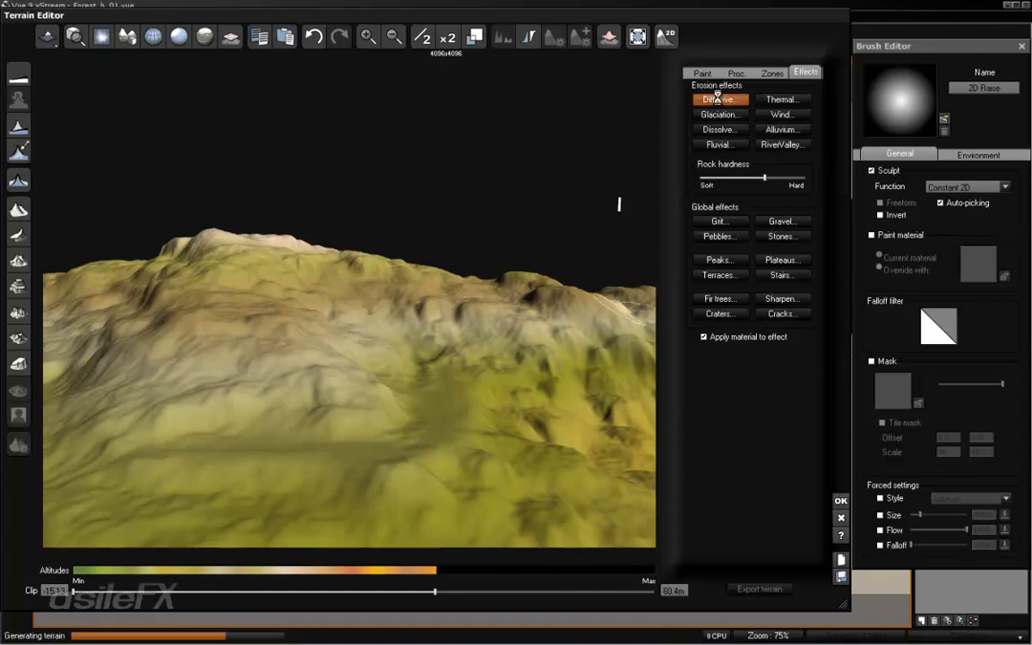
right_click_drag(486, 407, 527, 378)
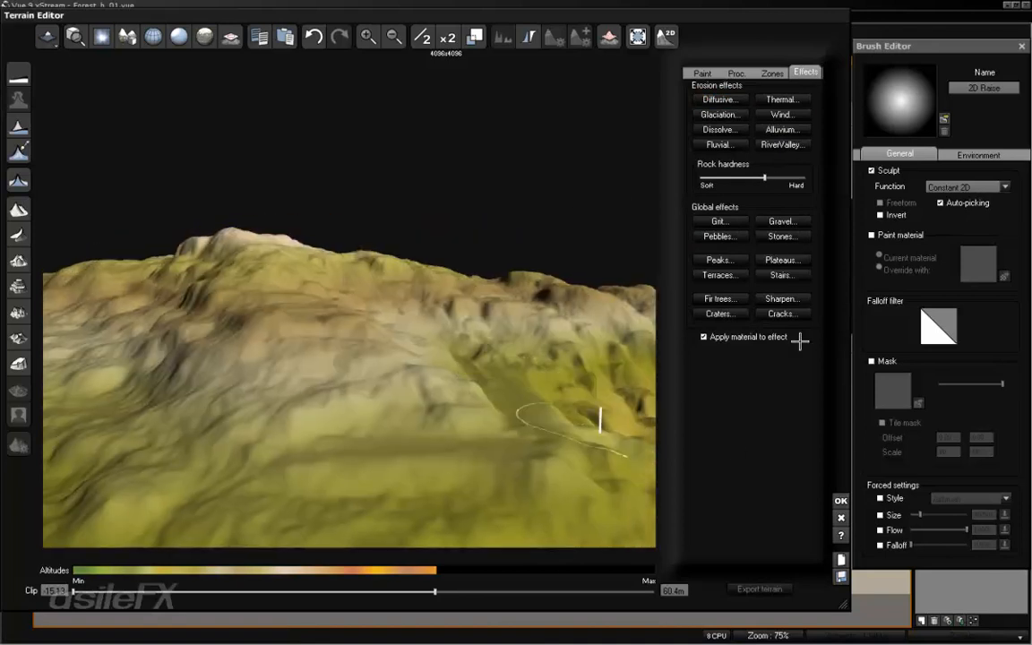
Extract the 0.5, 0.32 / 0.87, 0.69 zone as a separate terrain and accept the terrain edits.
left_click(772, 72)
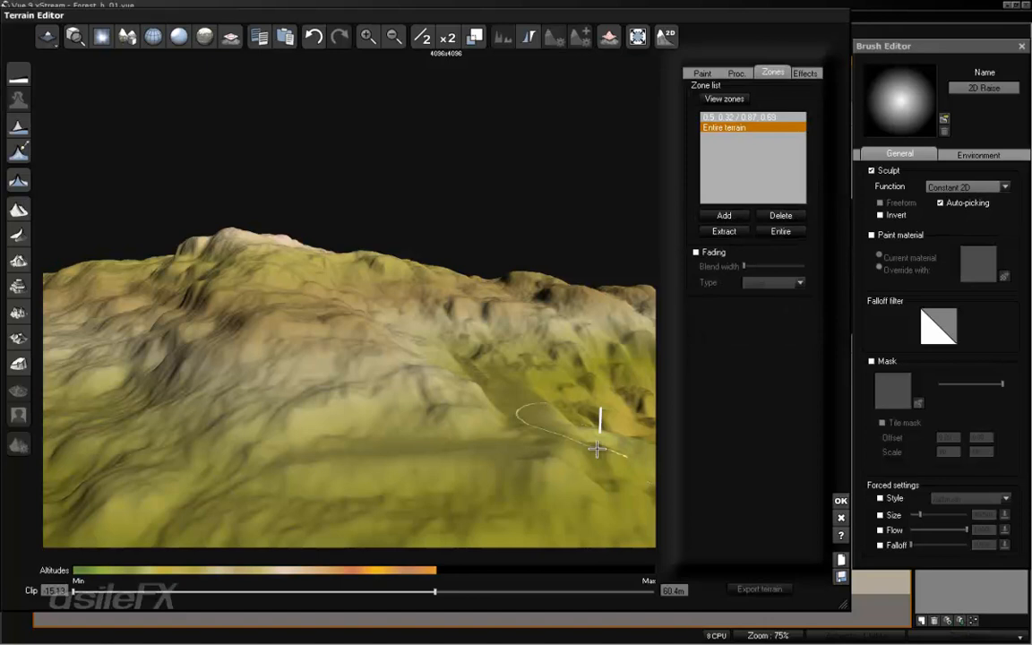
left_click(737, 117)
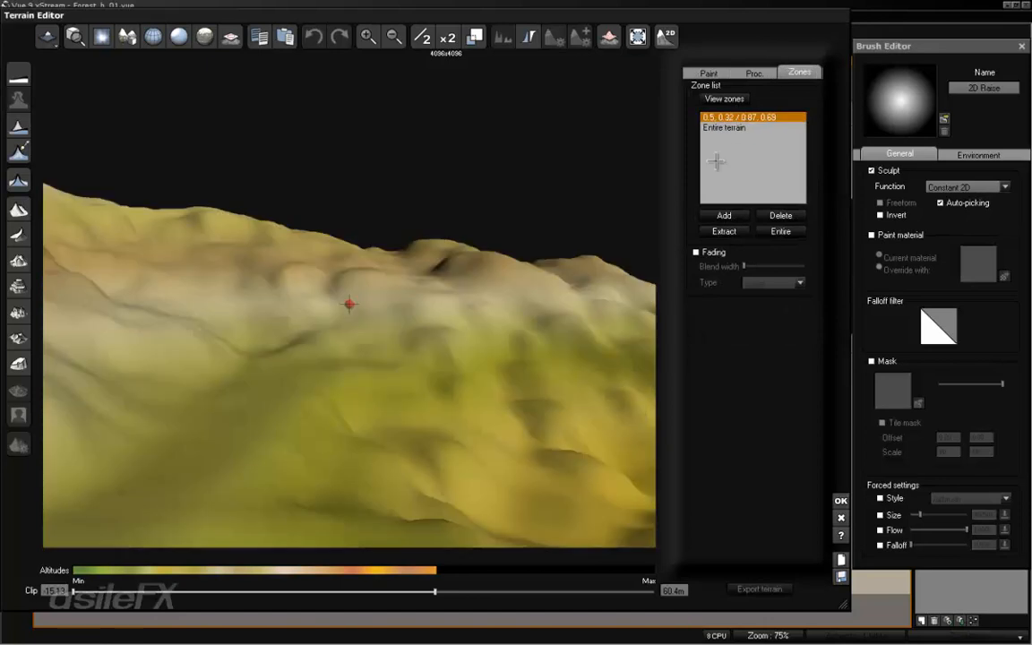
right_click_drag(503, 415, 525, 451)
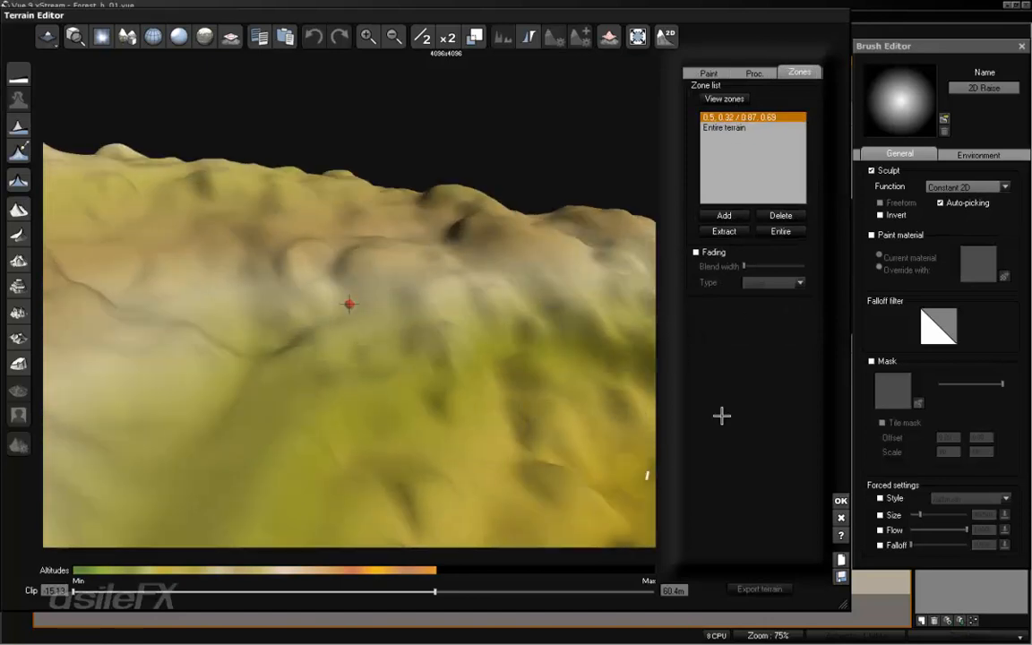
left_click(740, 232)
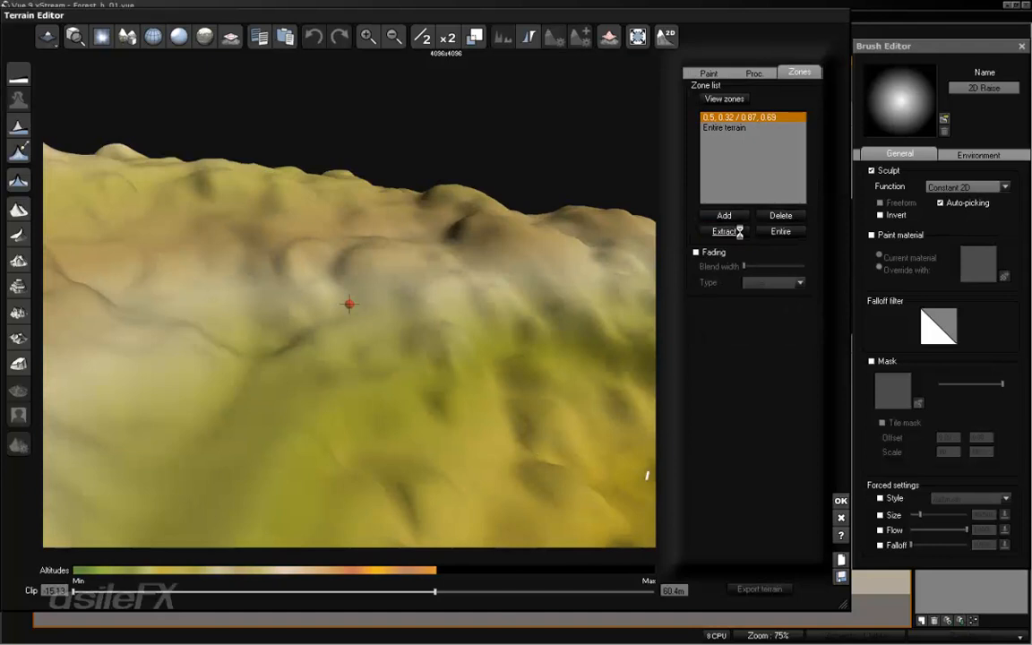
left_click(612, 345)
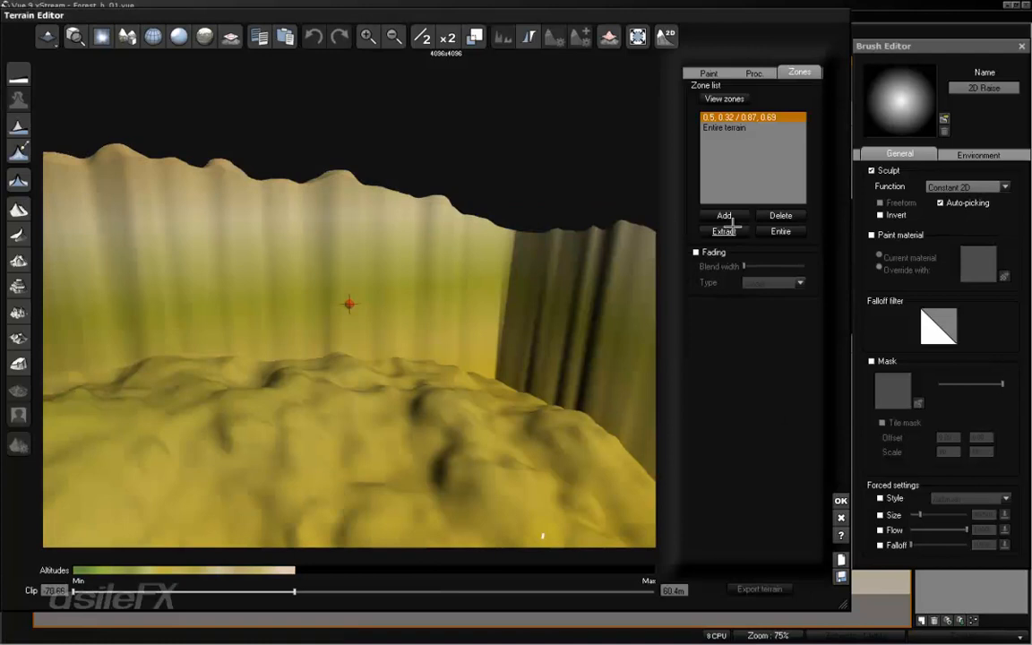
left_click(840, 500)
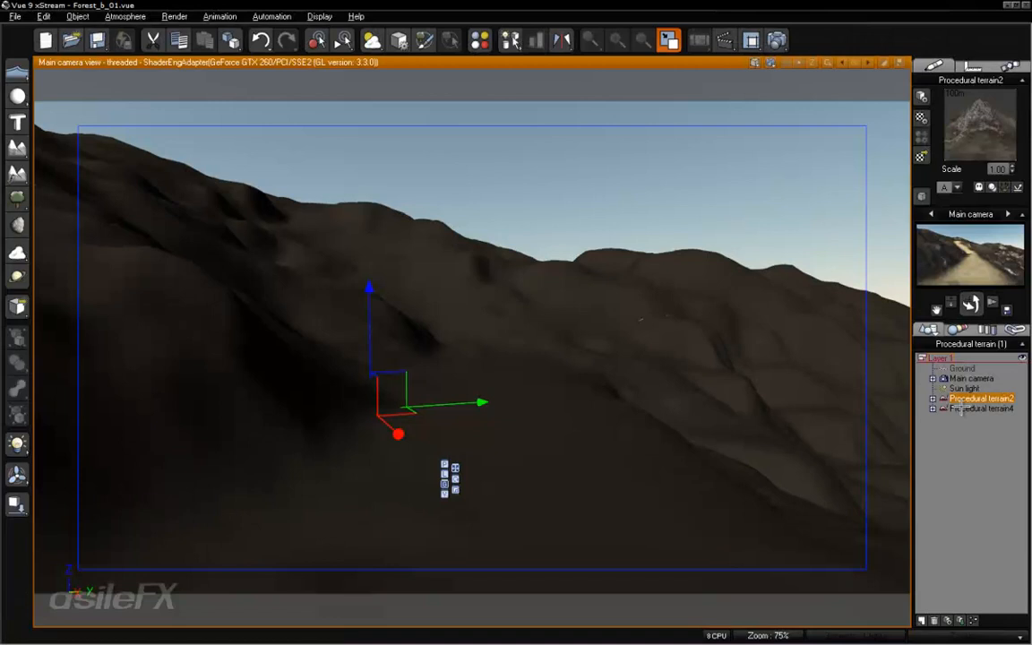
left_click(965, 416)
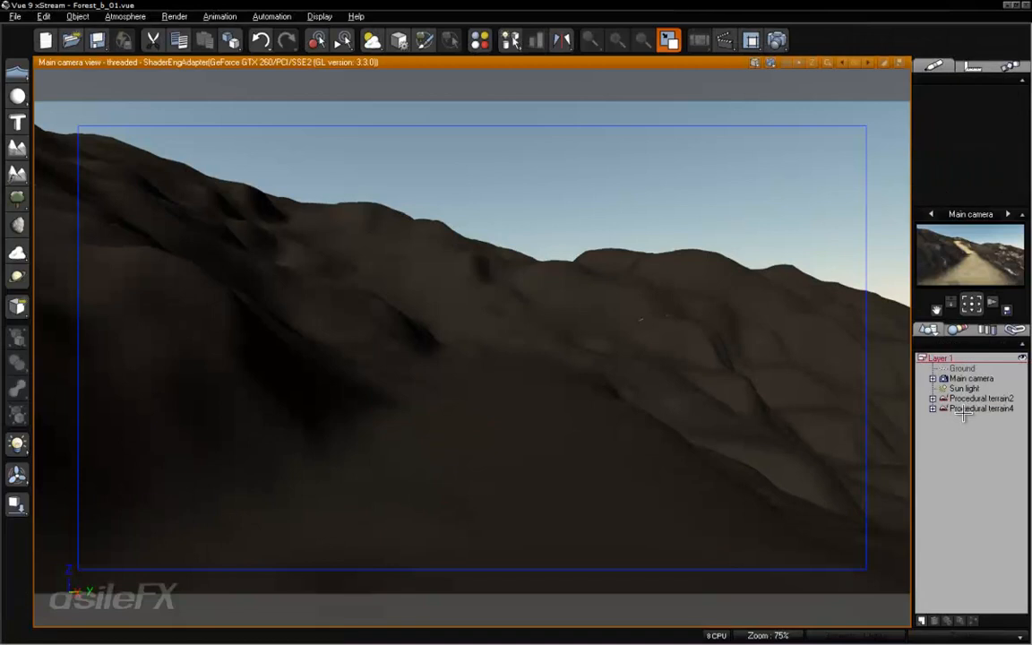
Open Procedural terrain4 for editing and accept resampling its existing material distribution map to match the terrain.
left_click(982, 408)
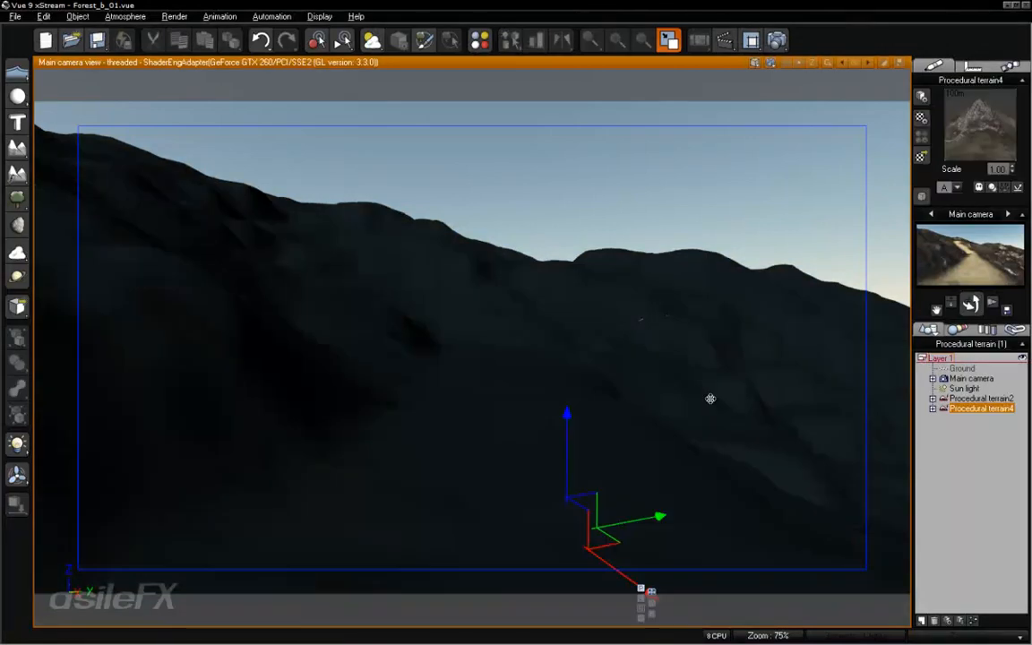
right_click(710, 398)
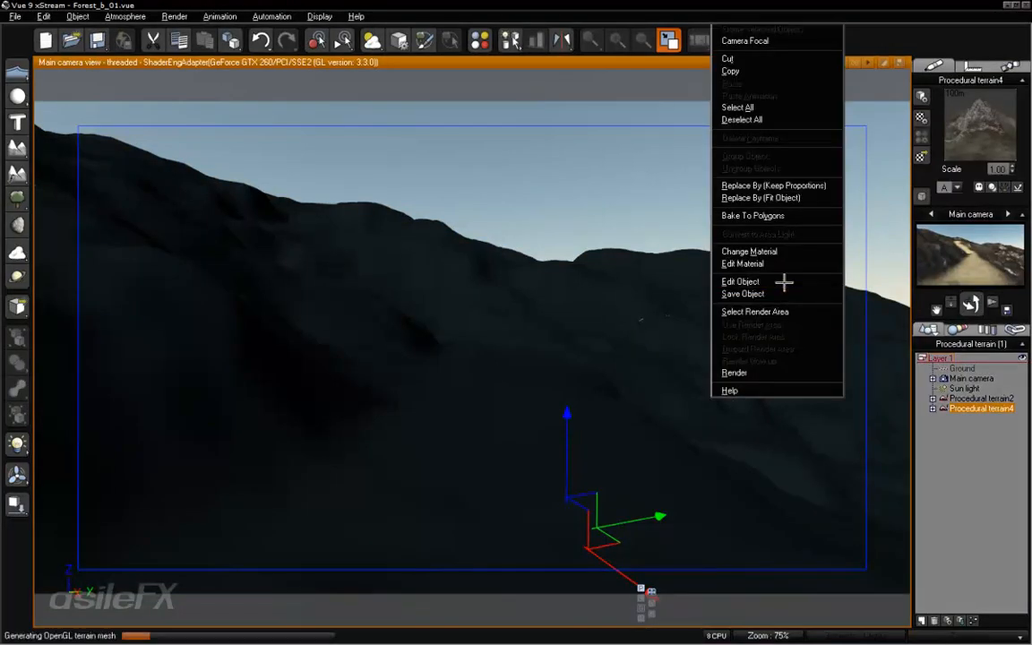
left_click(784, 281)
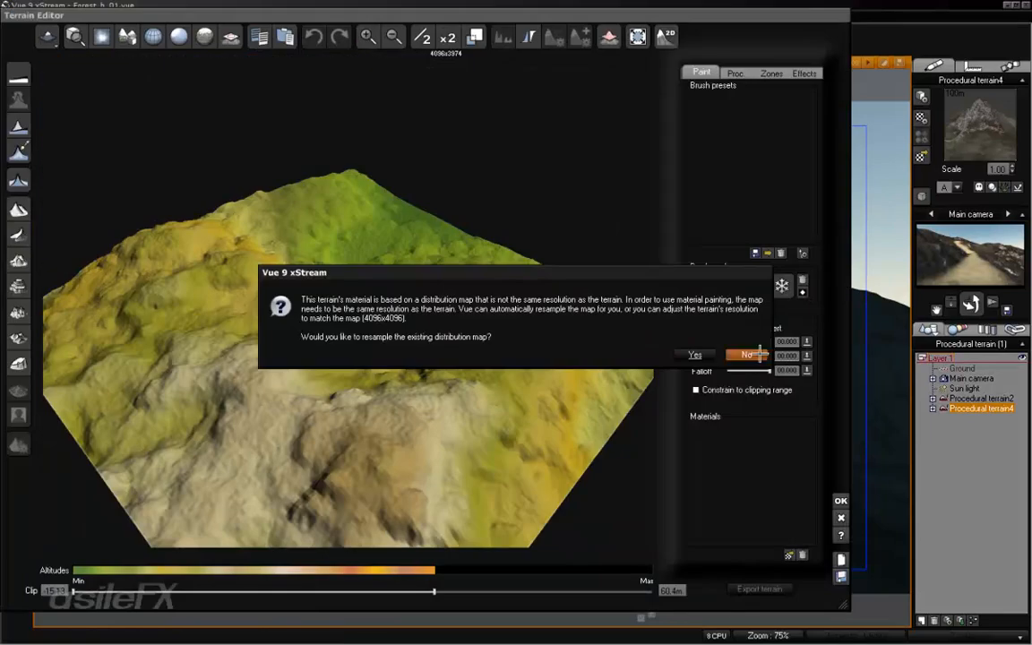
left_click(694, 355)
Halve the extracted terrain's resolution twice to 1024x994.
scroll(421, 337, "up", 3)
right_click_drag(390, 303, 394, 266)
left_click(422, 36)
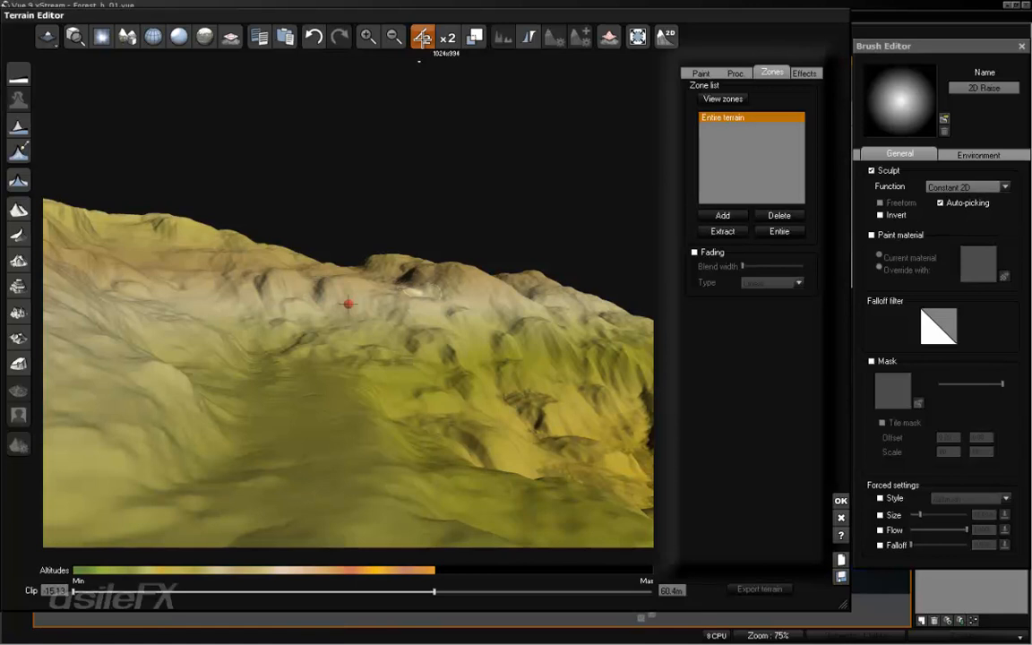
left_click(422, 36)
Set the rock hardness to the softest value and apply Diffusive erosion to the extracted terrain, inspecting the path's surface.
mouse_move(434, 316)
right_mouse_down()
mouse_move(382, 318)
mouse_move(396, 383)
mouse_move(492, 364)
right_mouse_up()
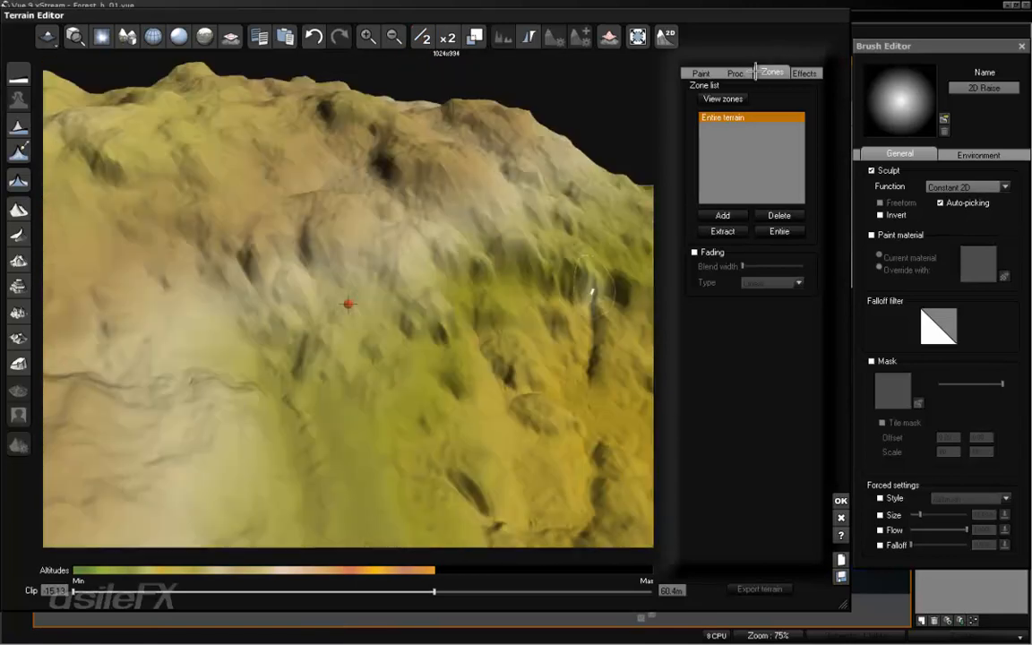
left_click(735, 73)
left_click(803, 72)
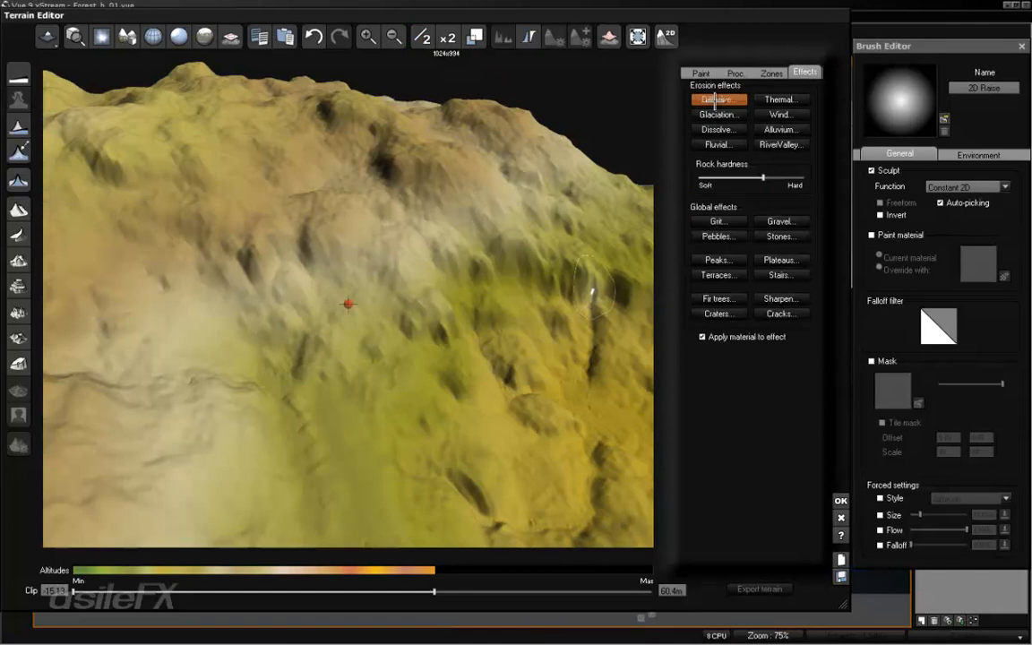
right_click_drag(498, 306, 368, 323)
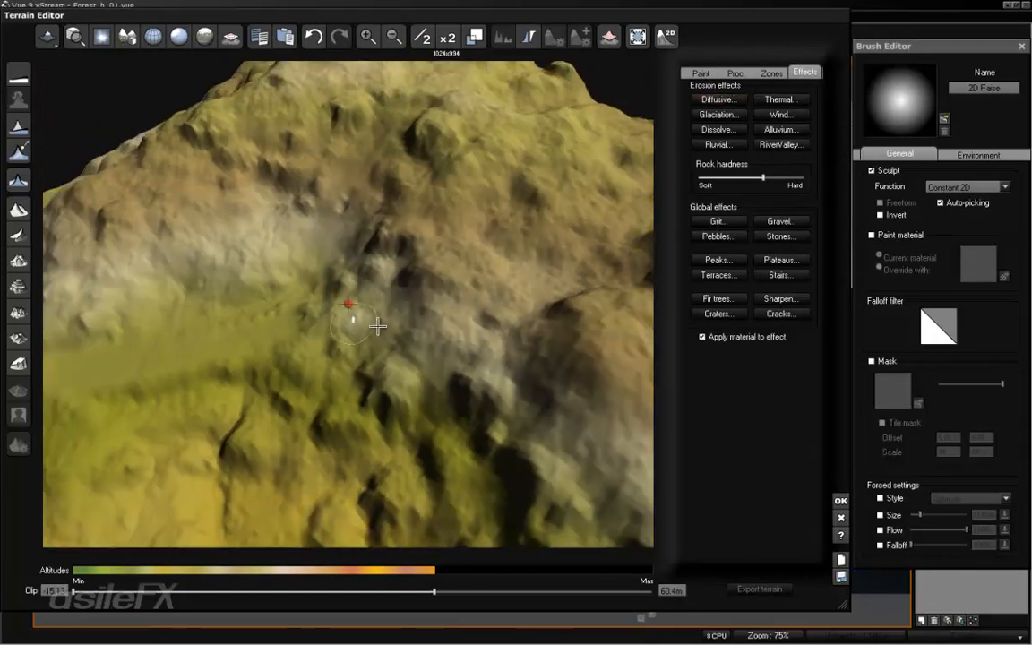
left_click(712, 145)
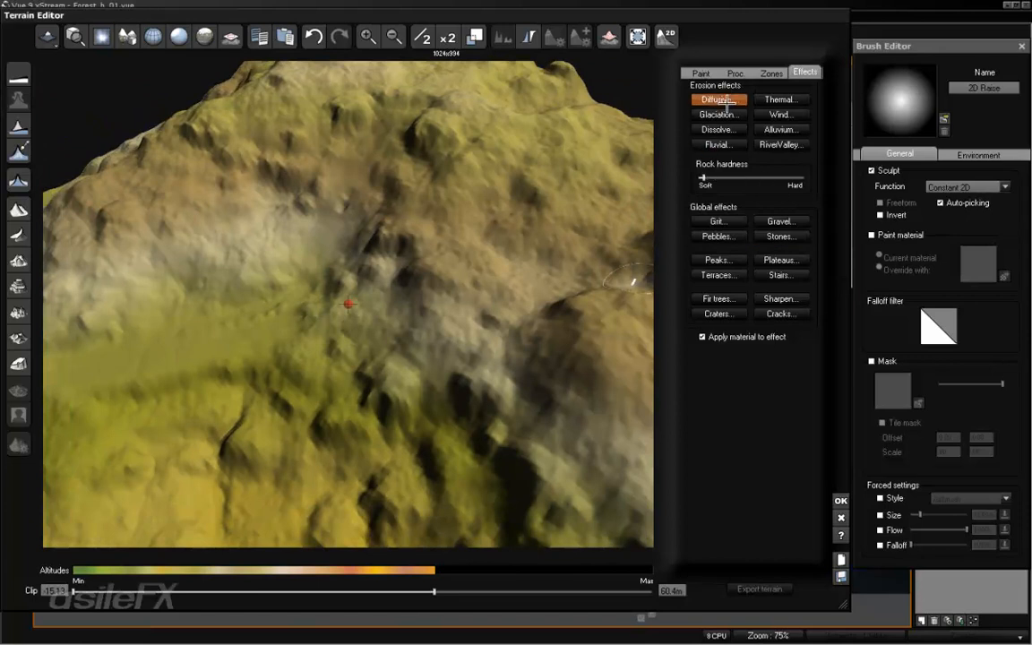
right_click_drag(438, 295, 558, 235)
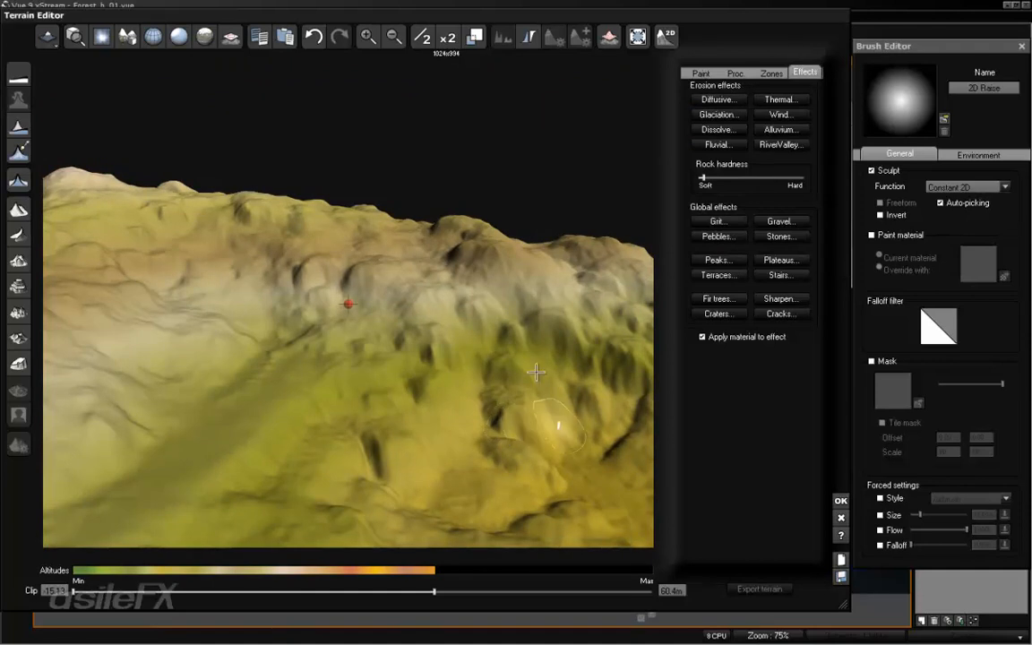
mouse_move(466, 369)
right_mouse_down()
mouse_move(450, 396)
mouse_move(364, 428)
mouse_move(256, 410)
mouse_move(293, 373)
mouse_move(594, 362)
mouse_move(453, 368)
mouse_move(465, 339)
mouse_move(456, 347)
right_mouse_up()
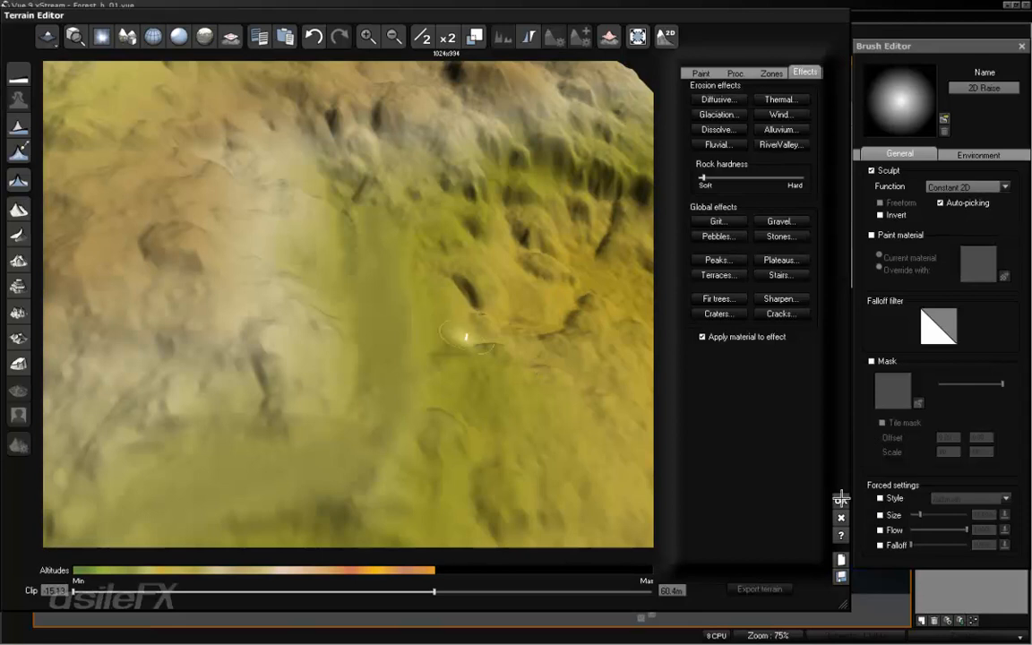
Undo the stray raise stroke made beside the path and accept the extracted terrain's edits.
left_click(467, 336)
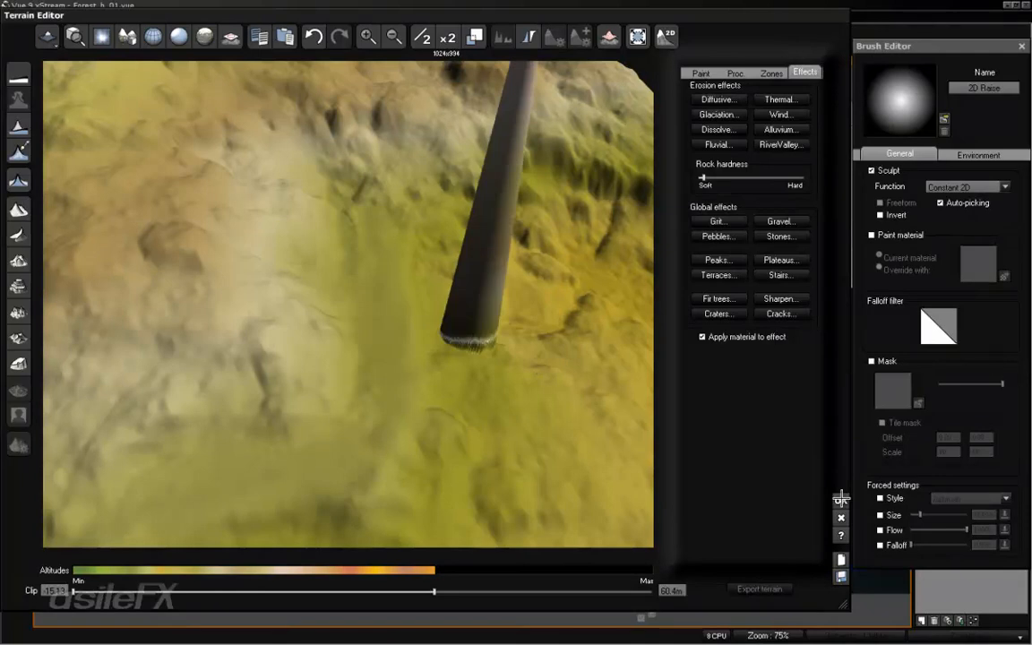
left_click(314, 36)
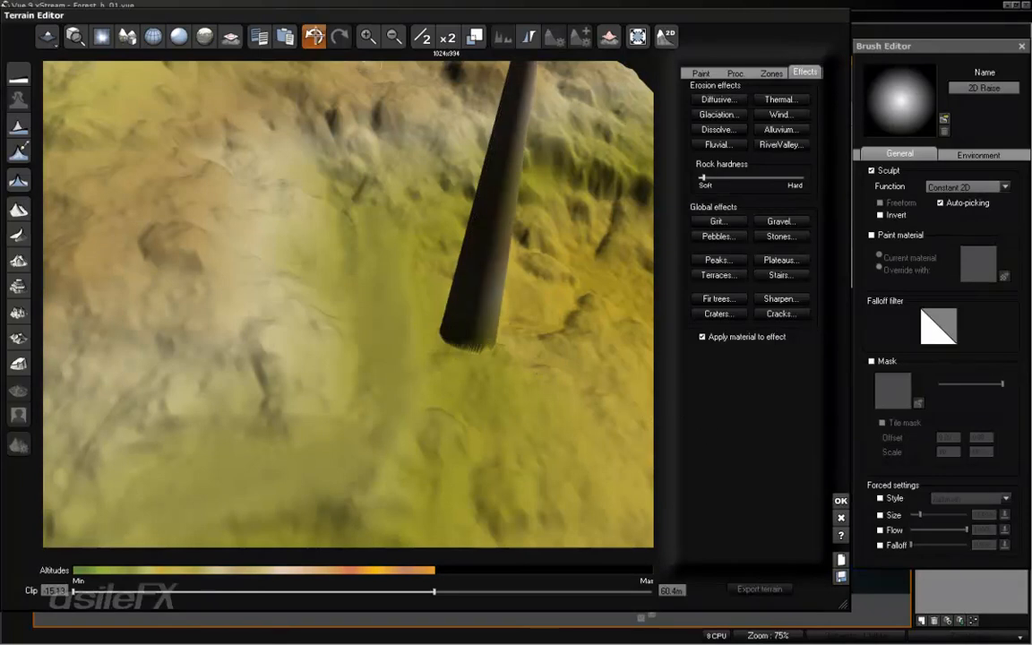
left_click(841, 501)
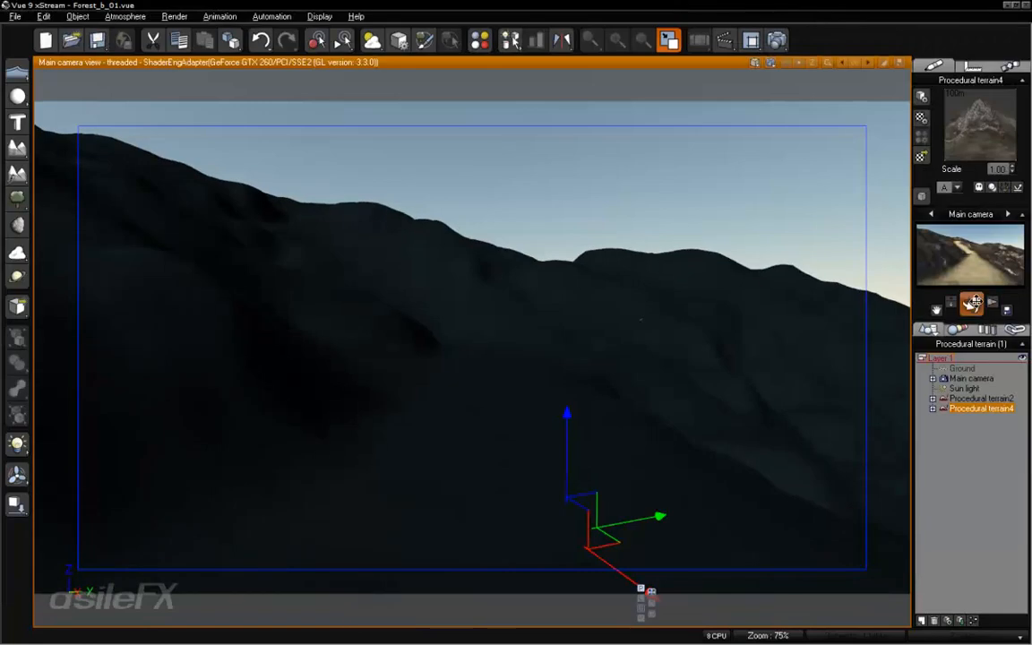
Render a selected area across the extracted terrain's corner to check how its edge blends, and close the render display.
left_click_drag(972, 305, 474, 402)
scroll(474, 398, "down", 6)
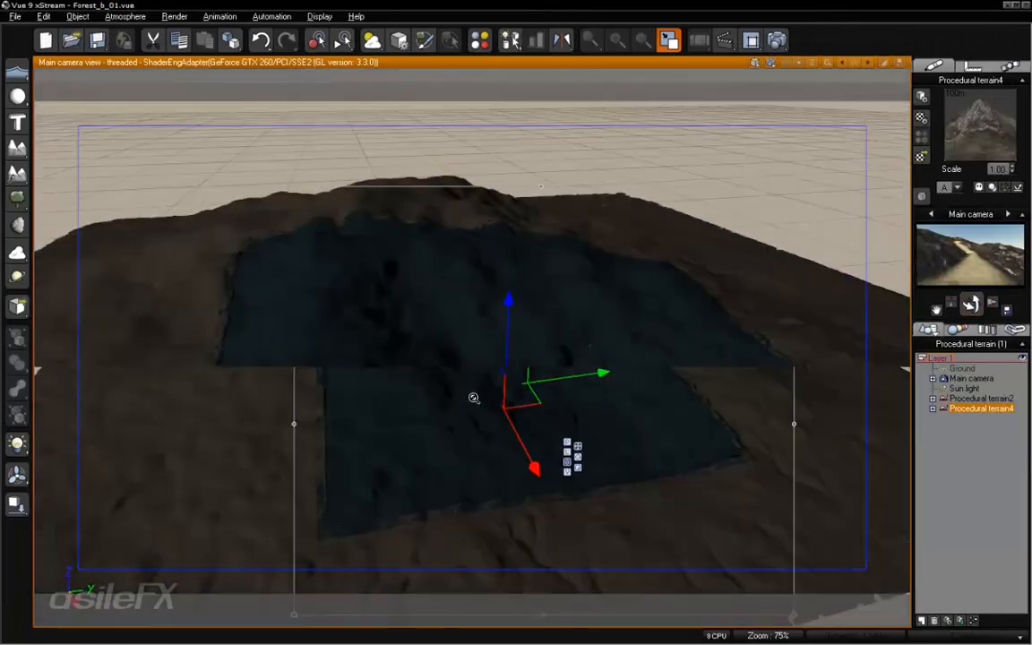
scroll(474, 398, "up", 4)
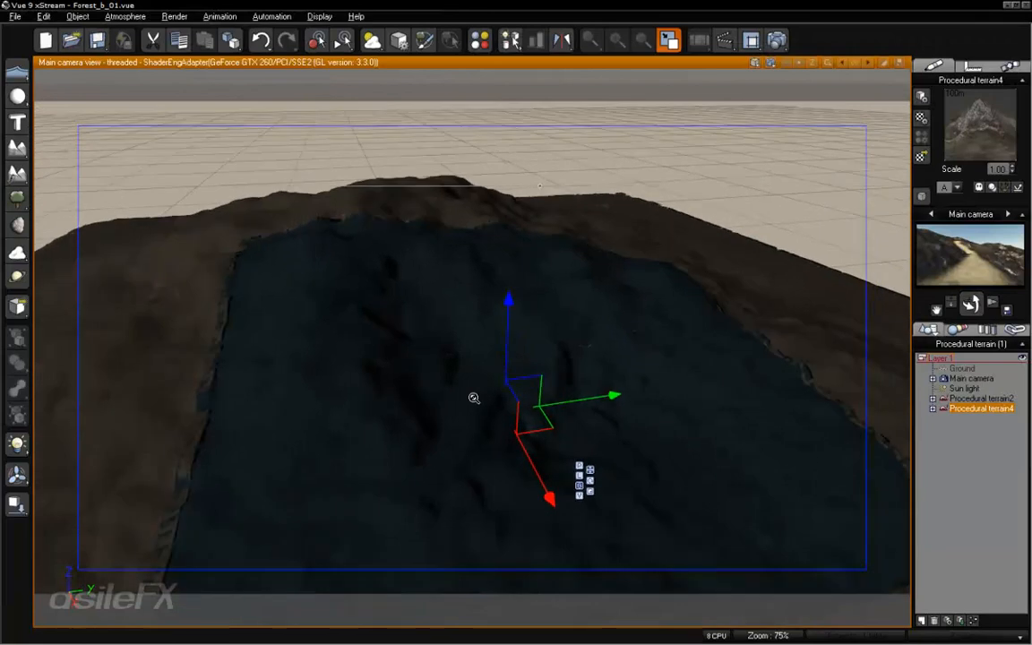
right_click_drag(456, 395, 503, 336)
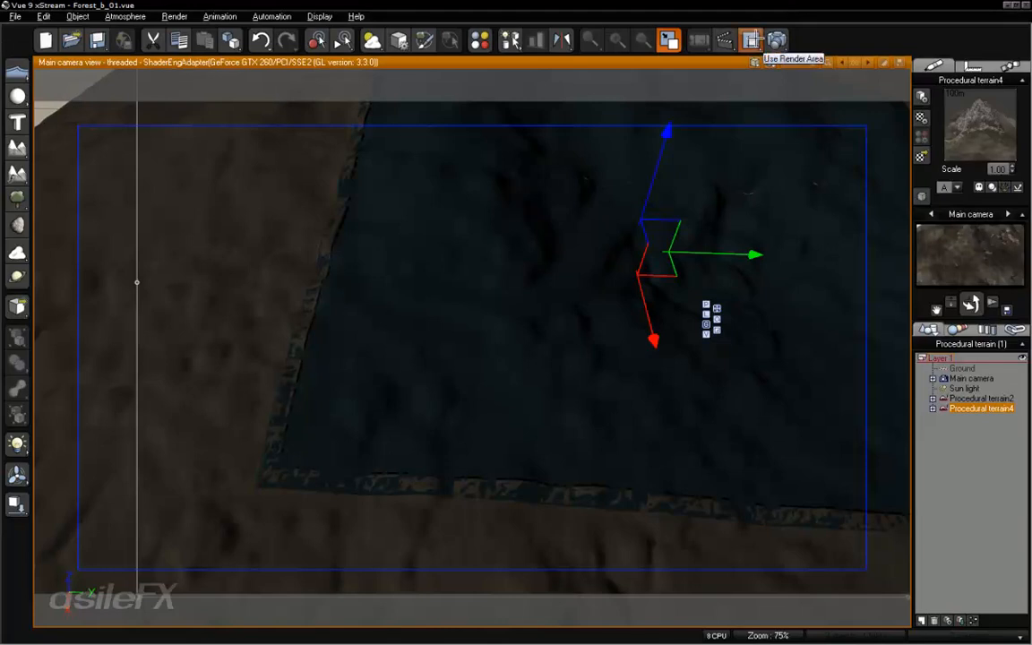
left_click_drag(500, 524, 626, 580)
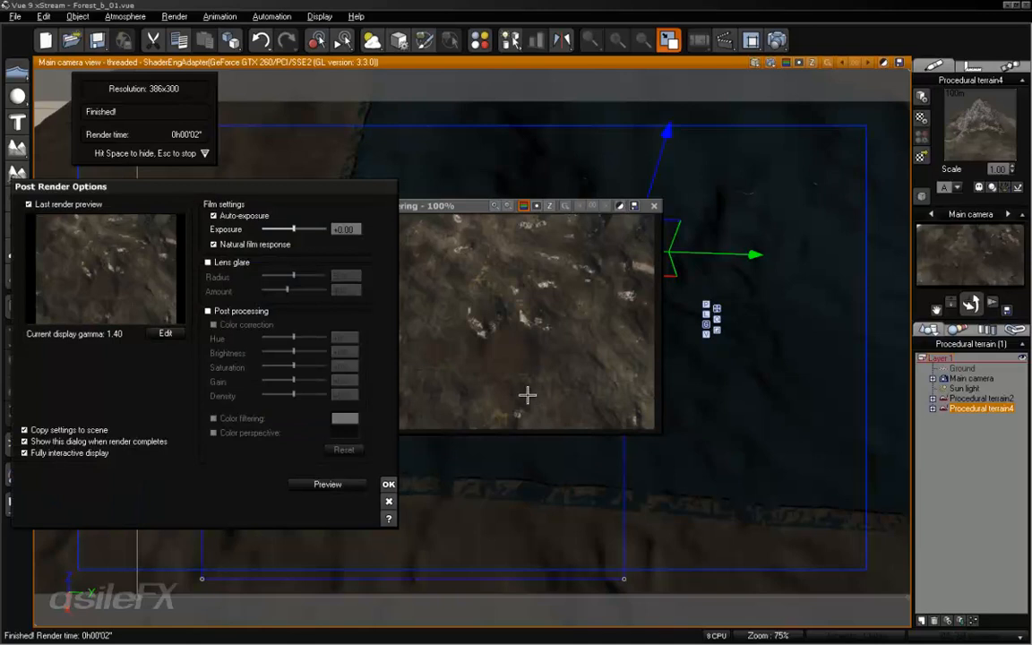
left_click(388, 484)
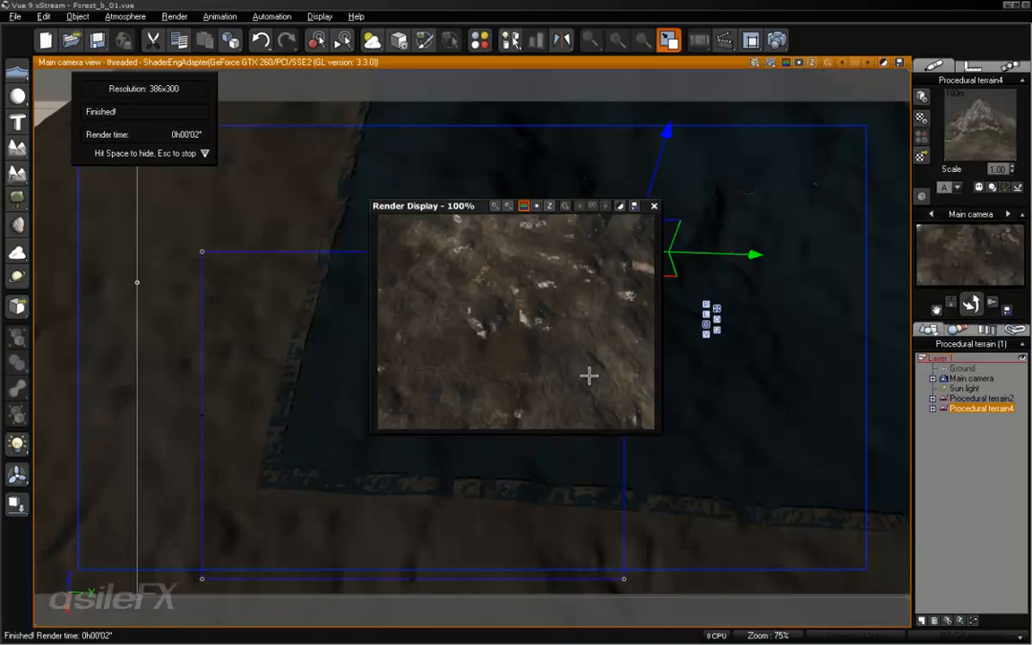
left_click(654, 207)
Examine the Dirt Path layer's effects settings in the extracted terrain's Landscape material and close the material editor.
right_click(962, 122)
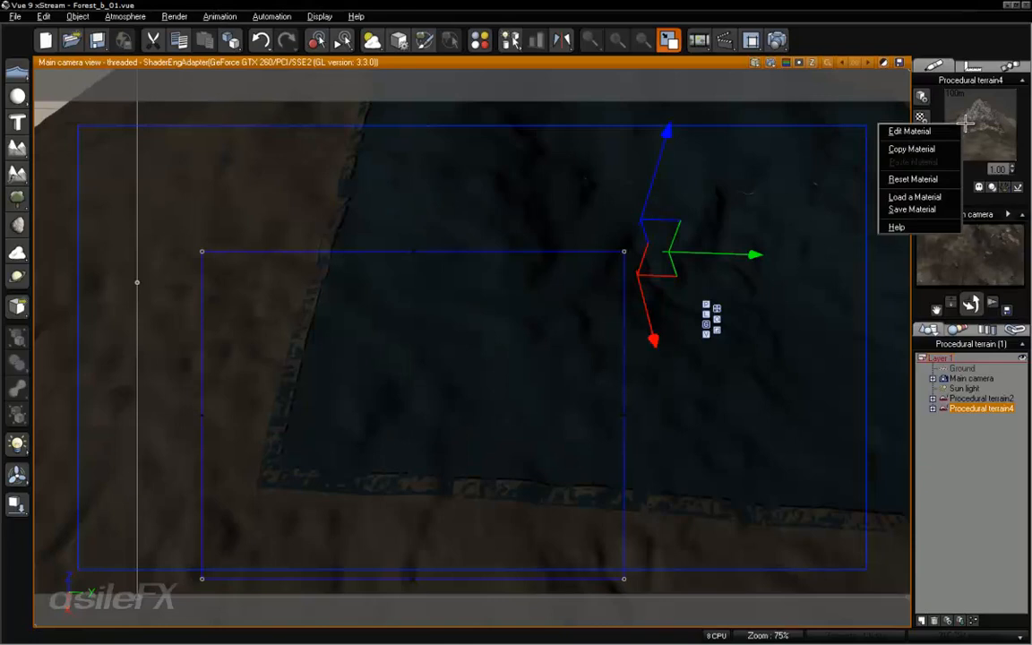
left_click(949, 129)
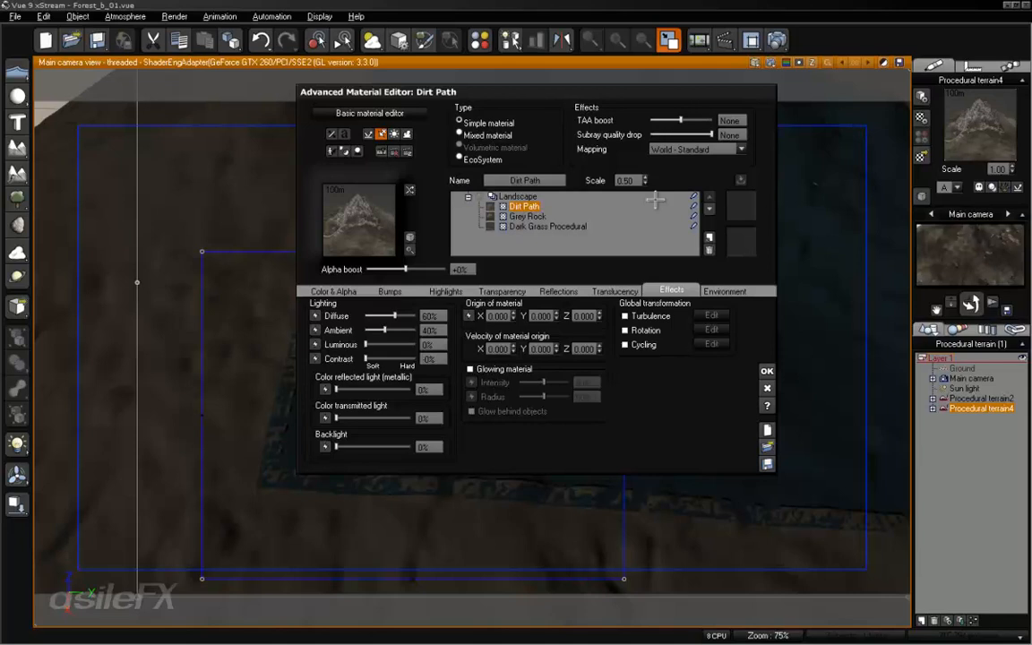
left_click(766, 371)
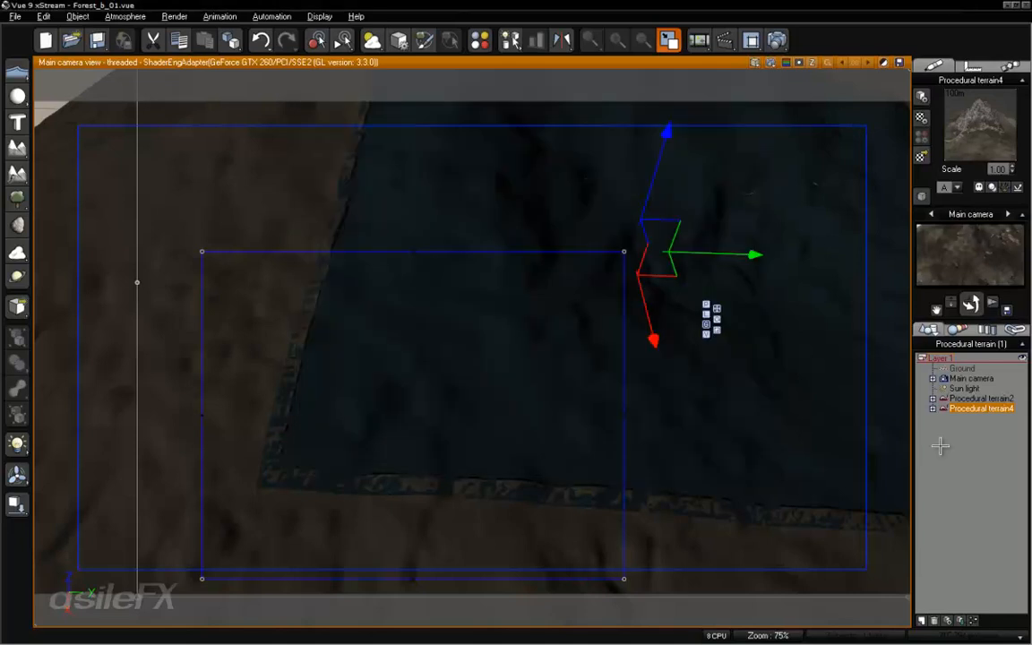
Deselect the extracted terrain and turn off the render area in the main camera view.
left_click(973, 435)
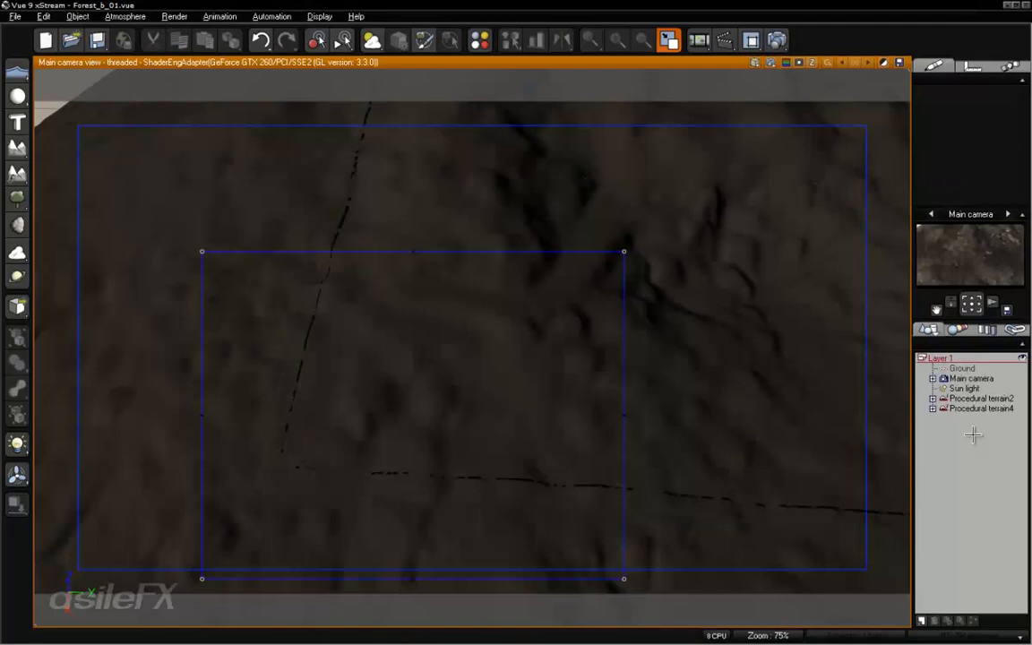
right_click(763, 269)
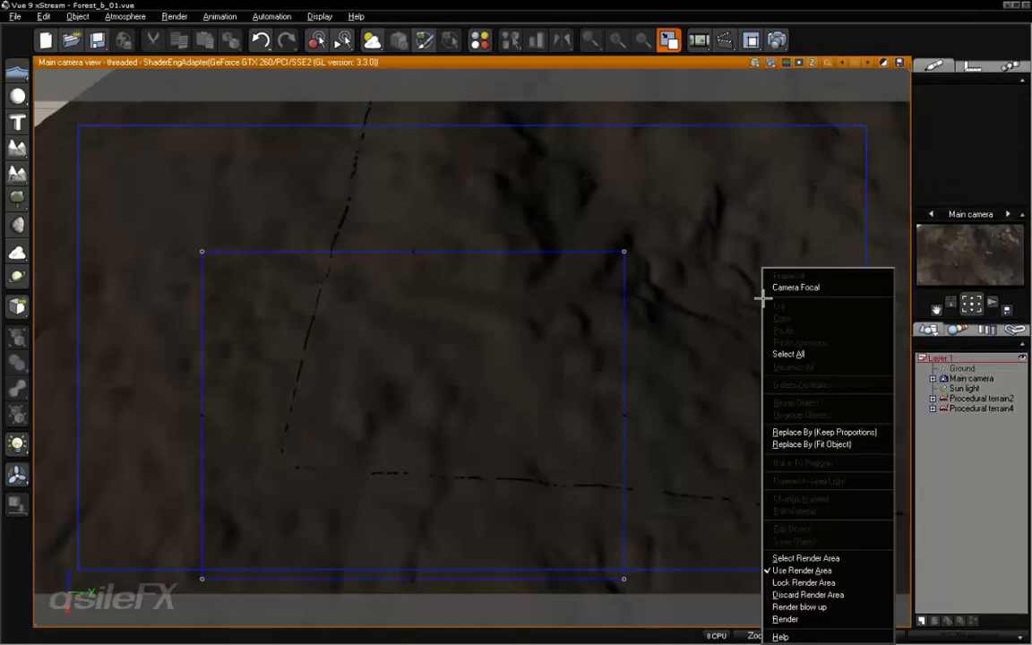
left_click(837, 572)
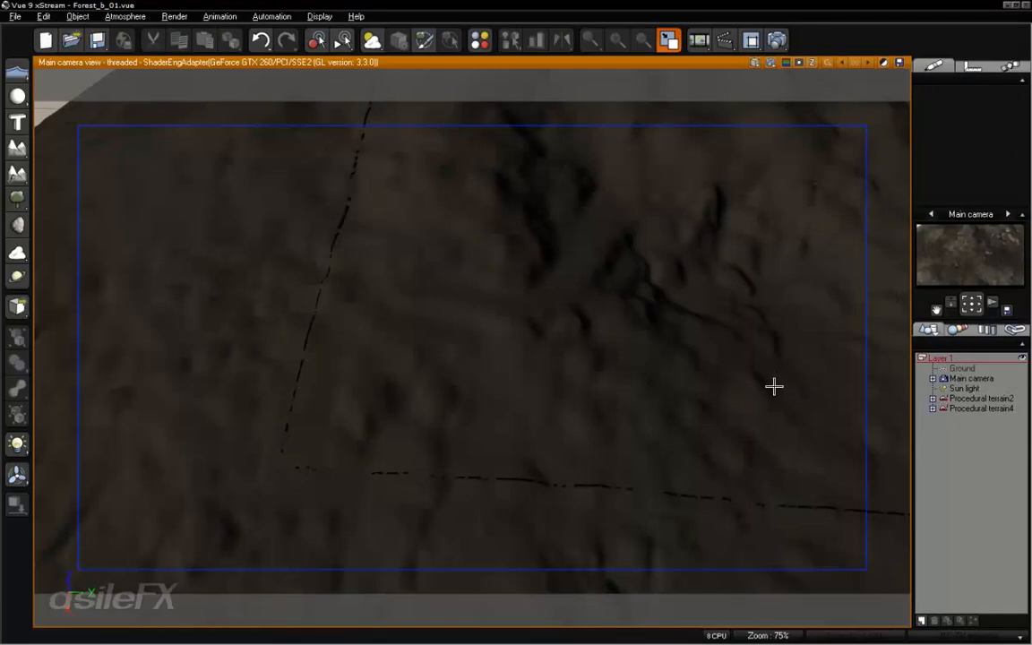